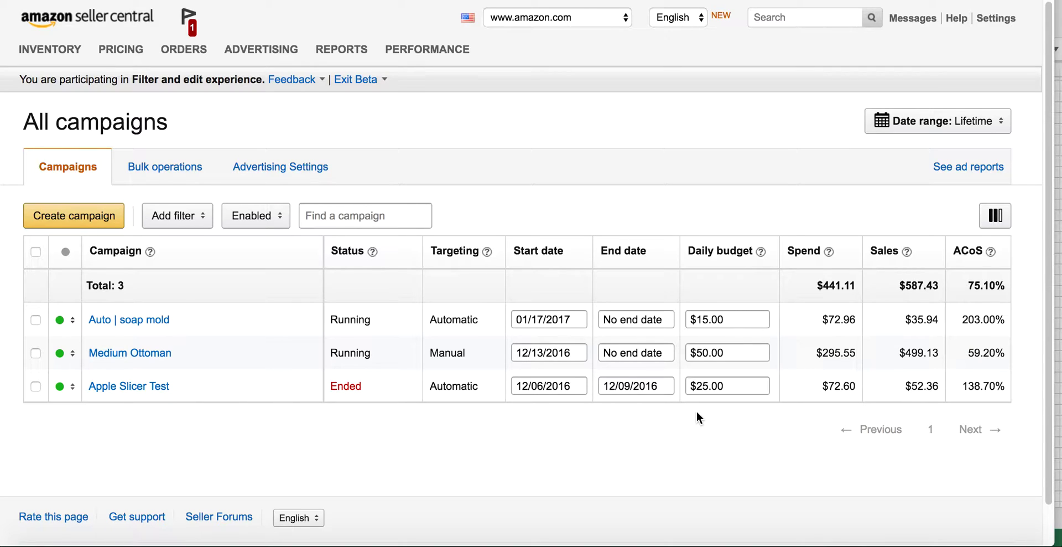
- Switch from Seller Central's All campaigns page to the Excel pivot table workbook
mouse_move(341, 47)
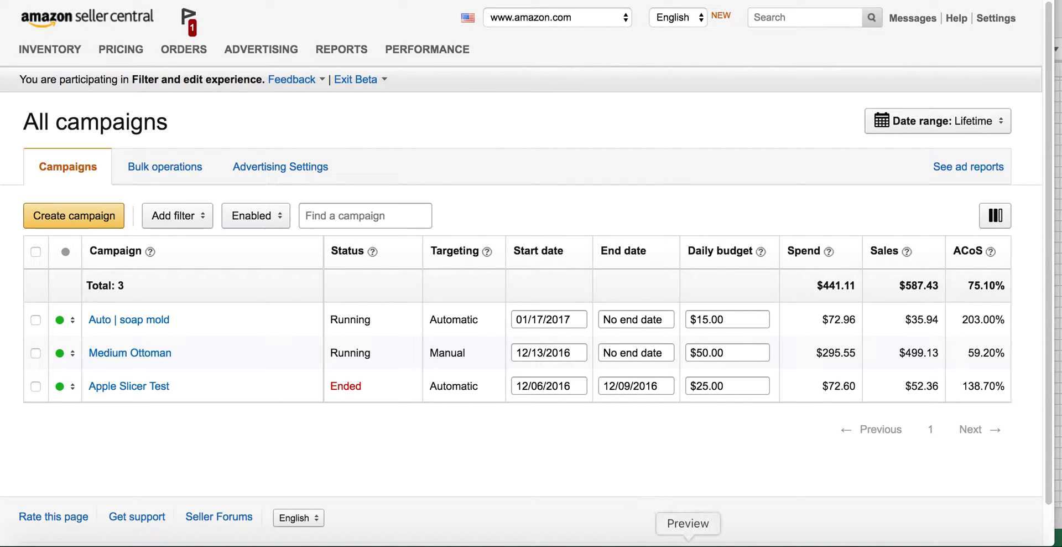
left_click(659, 543)
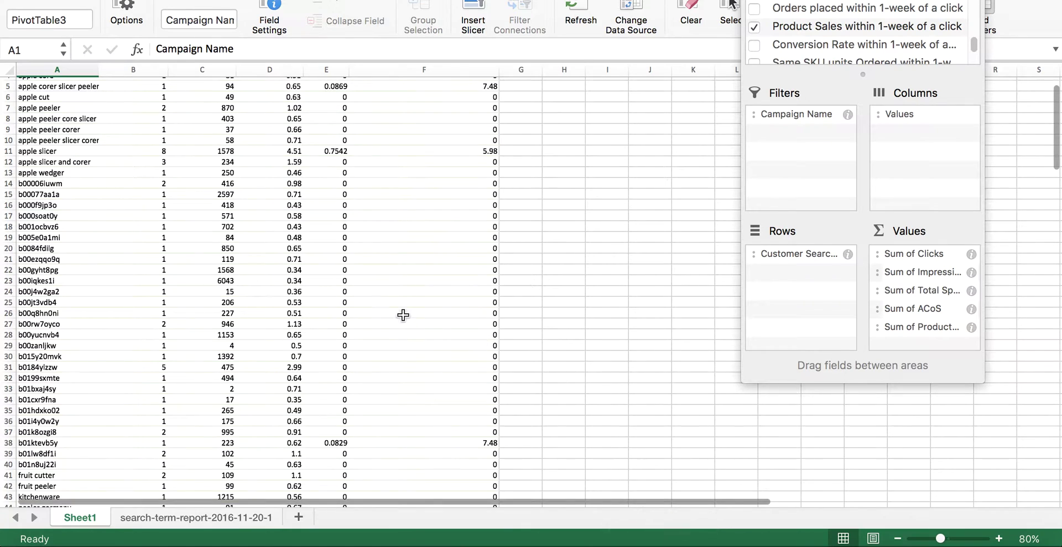
- Select search terms A4 to A44 in column A, from apple core through peeler germany
scroll(360, 303, "up", 3)
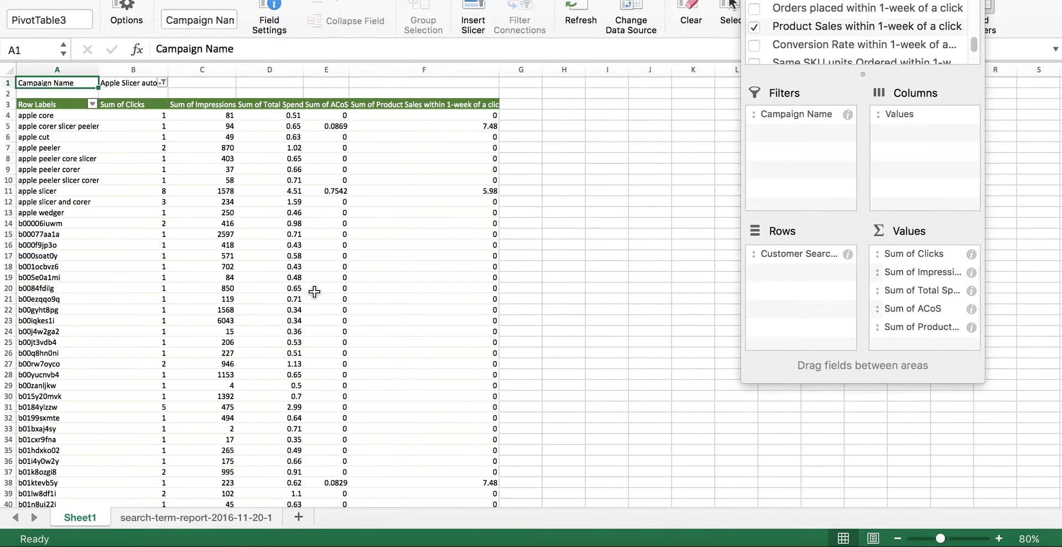
left_click_drag(69, 115, 66, 268)
scroll(69, 266, "down", 5)
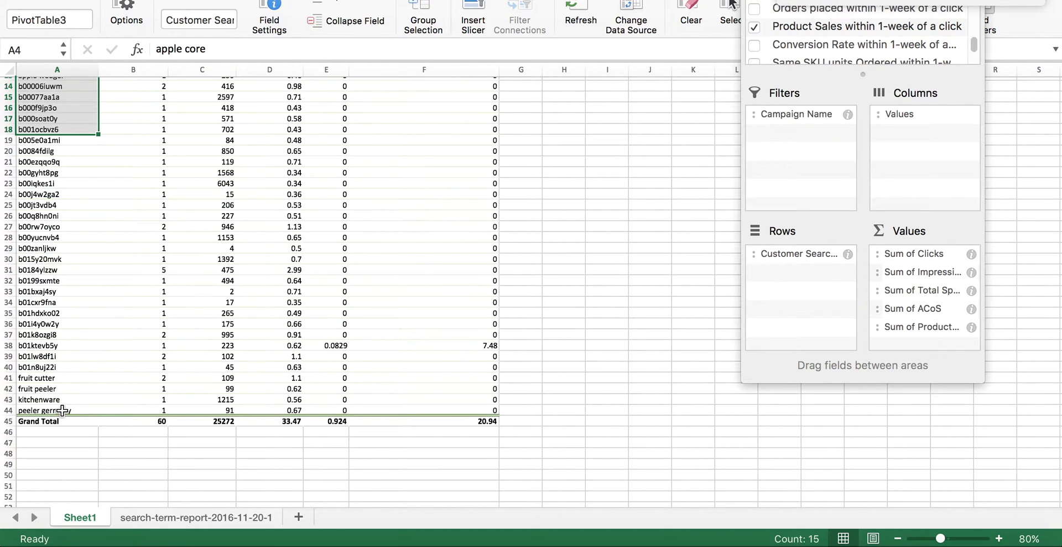
left_click_drag(61, 410, 61, 116)
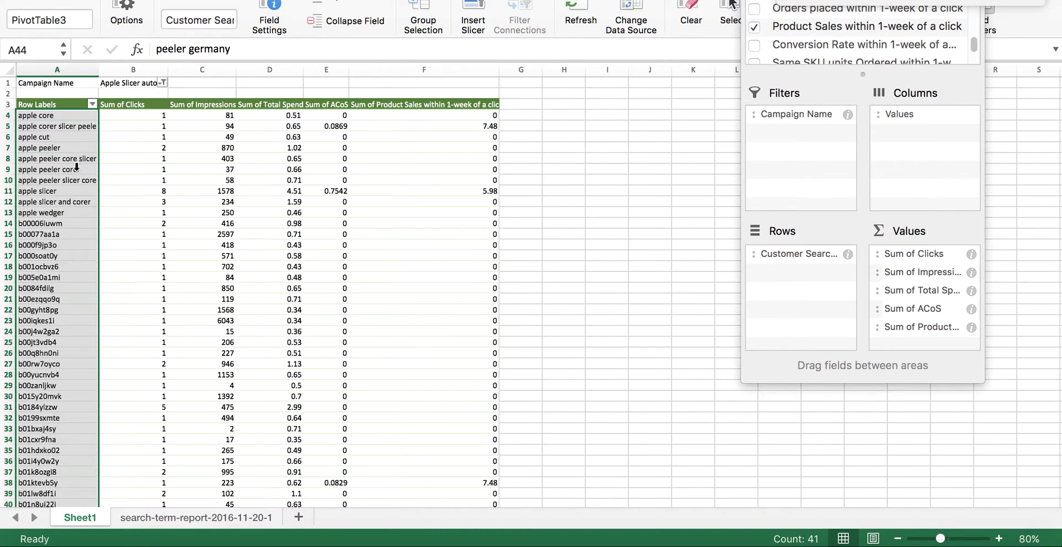
- Move the PivotTable Builder panel aside and return to Seller Central in the browser
scroll(76, 169, "down", 3)
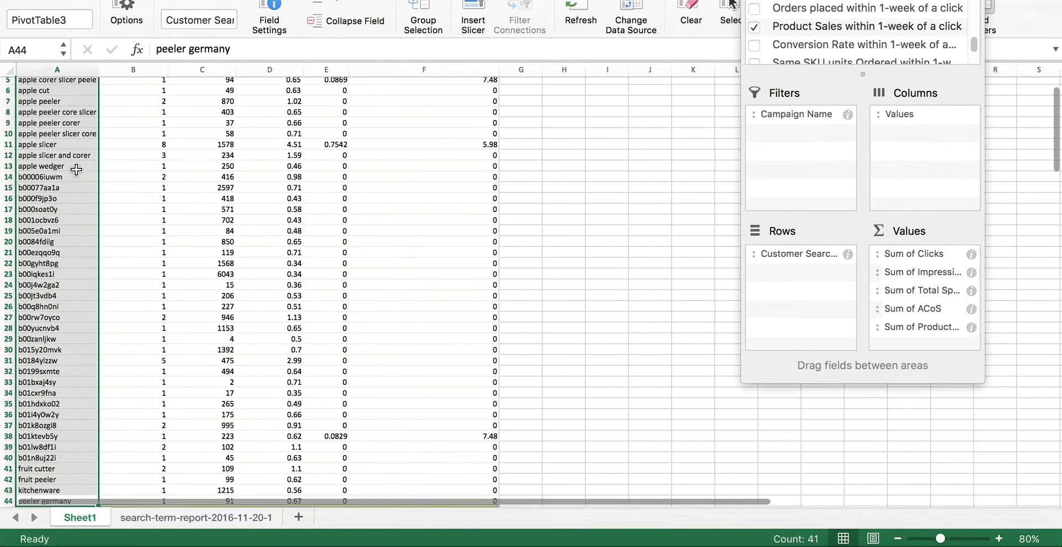
scroll(77, 169, "up", 3)
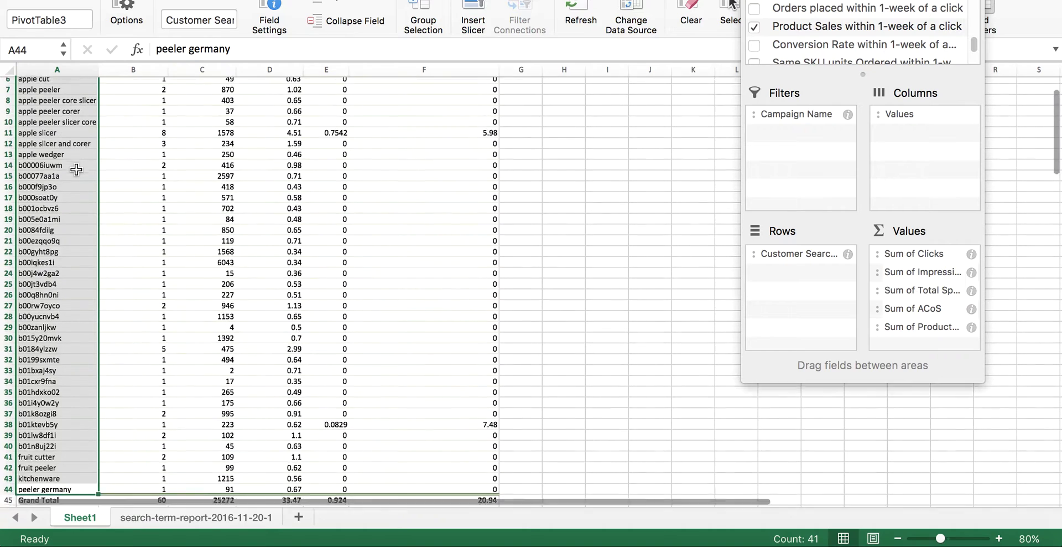
scroll(76, 169, "down", 3)
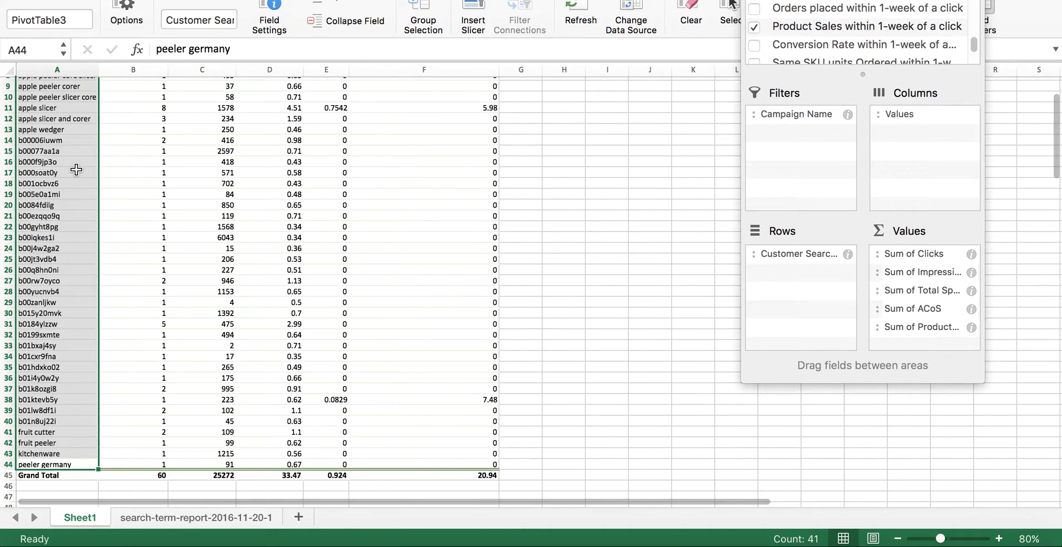
scroll(77, 169, "up", 3)
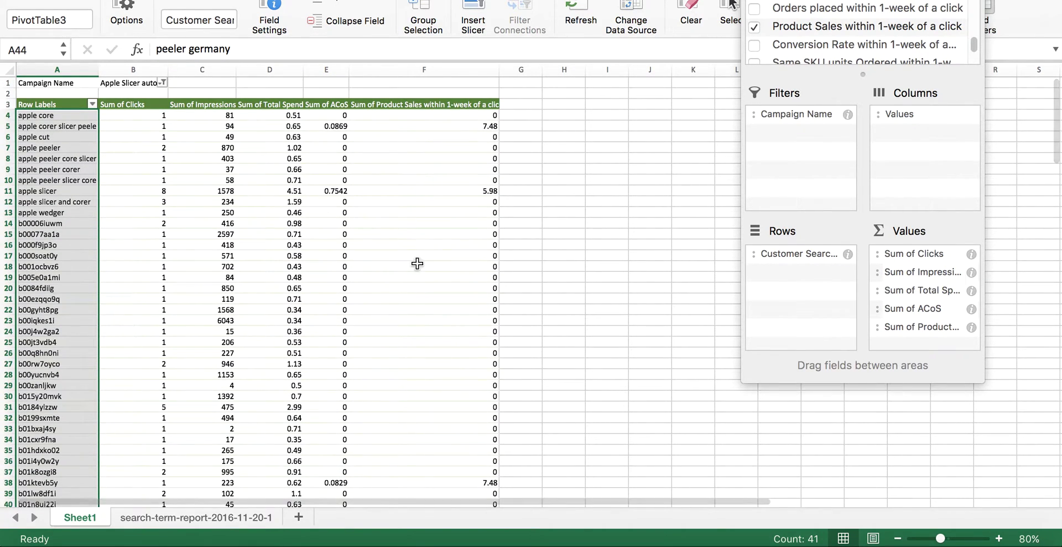
left_click_drag(863, 0, 889, 12)
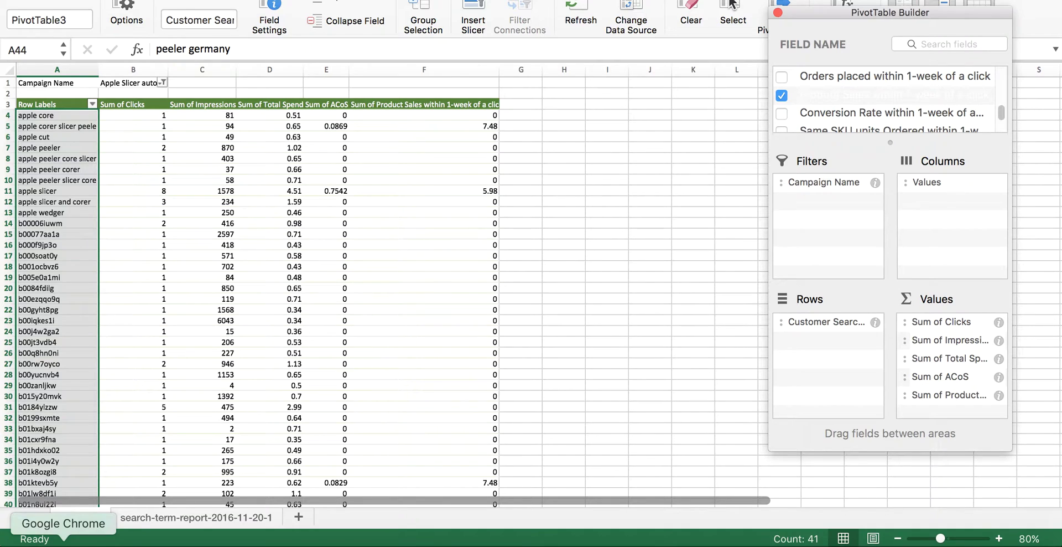
left_click(63, 544)
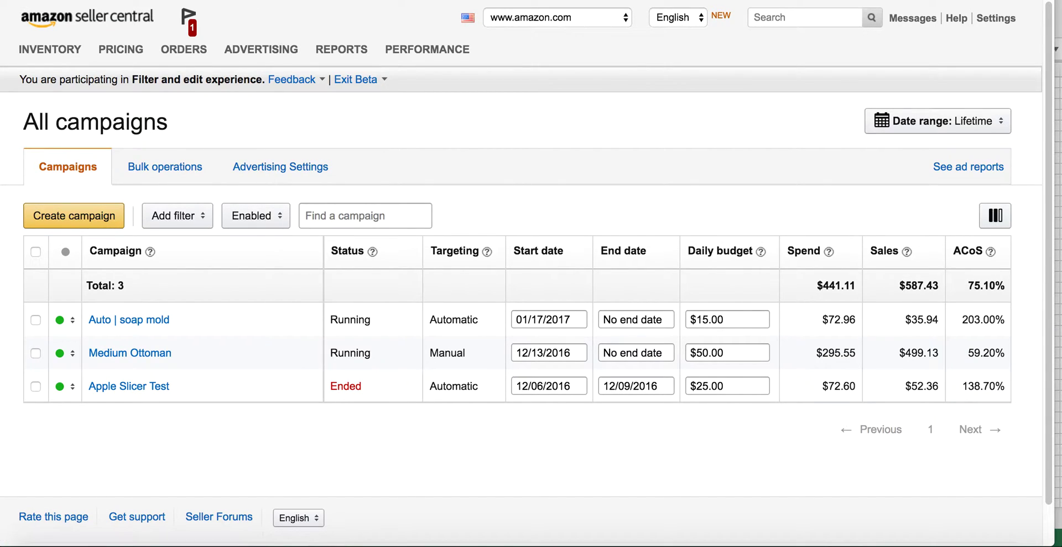
- Launch the Scope extension from the Watchlist onto Amazon.com and hide its welcome panel
key("ctrl+Tab")
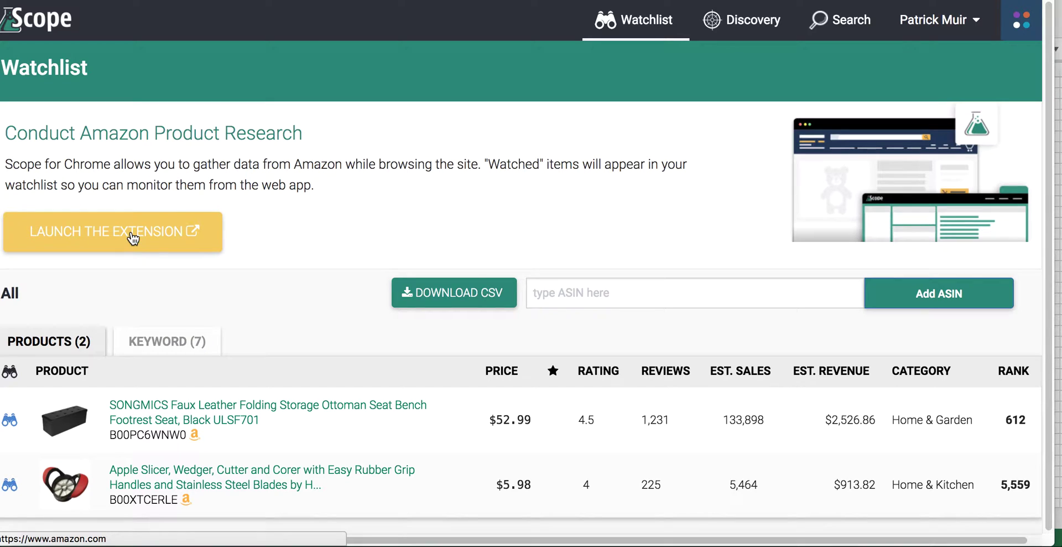
left_click(112, 231)
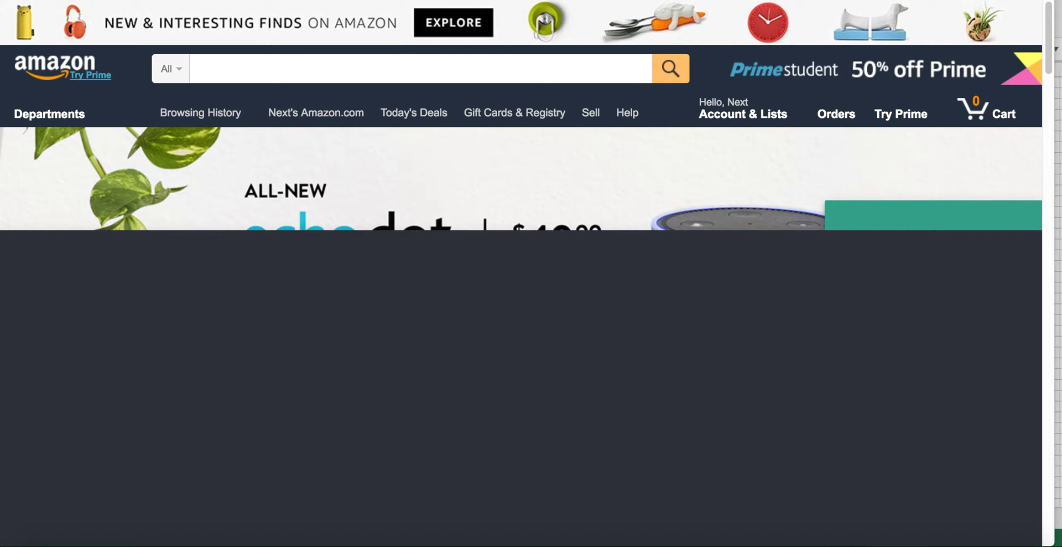
left_click(1012, 219)
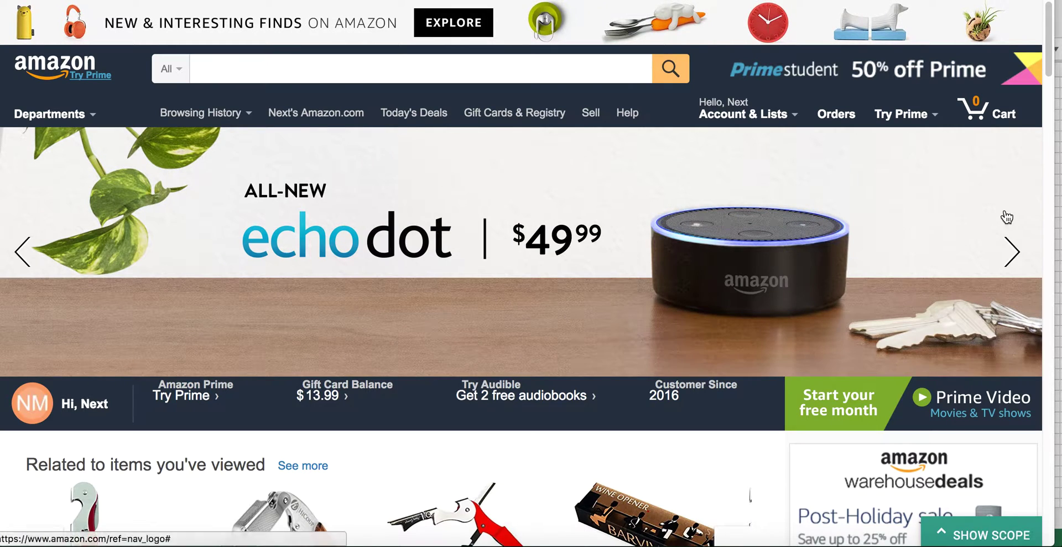
- Search Amazon for 'apple slicer'
left_click(519, 73)
type("apple slicer")
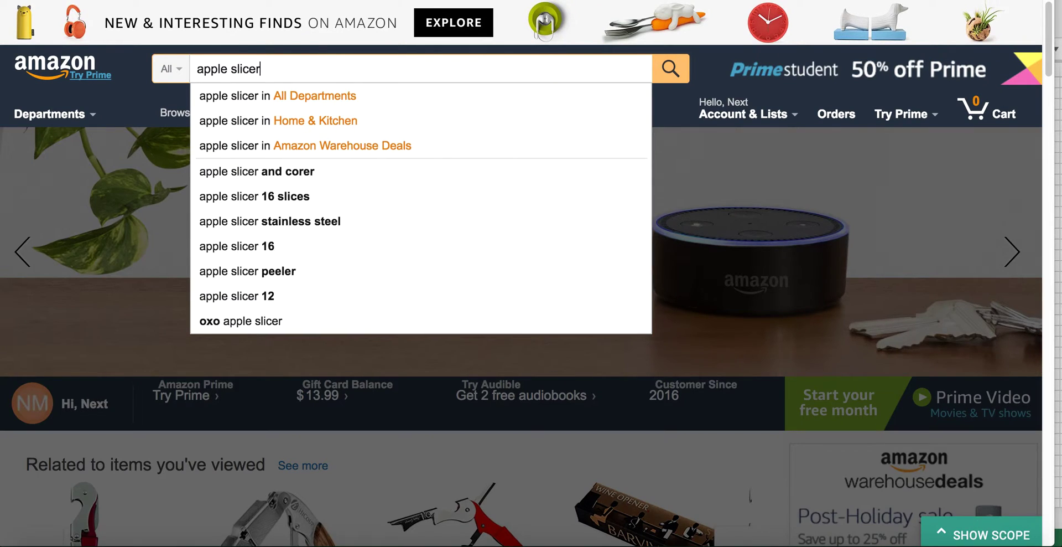
key("Return")
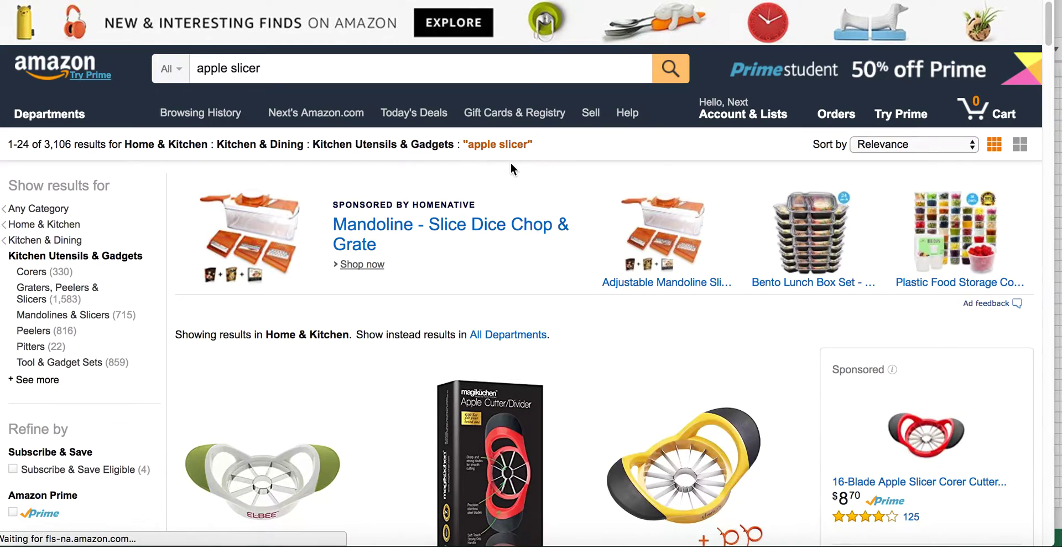
- Show Scope statistics for the 20 apple slicer results, averaging $10.02 price
scroll(513, 162, "down", 10)
scroll(510, 162, "down", 15)
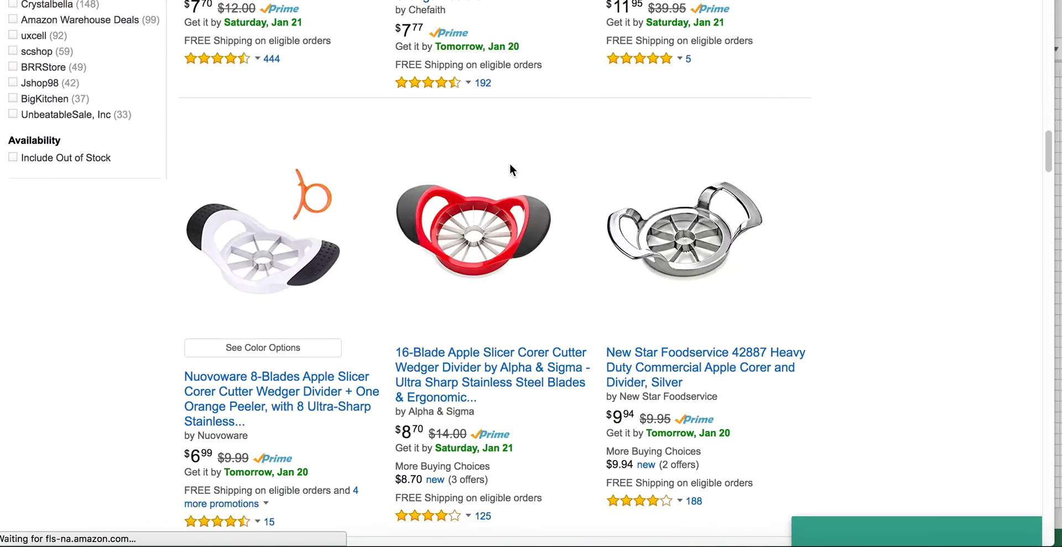
scroll(504, 169, "down", 8)
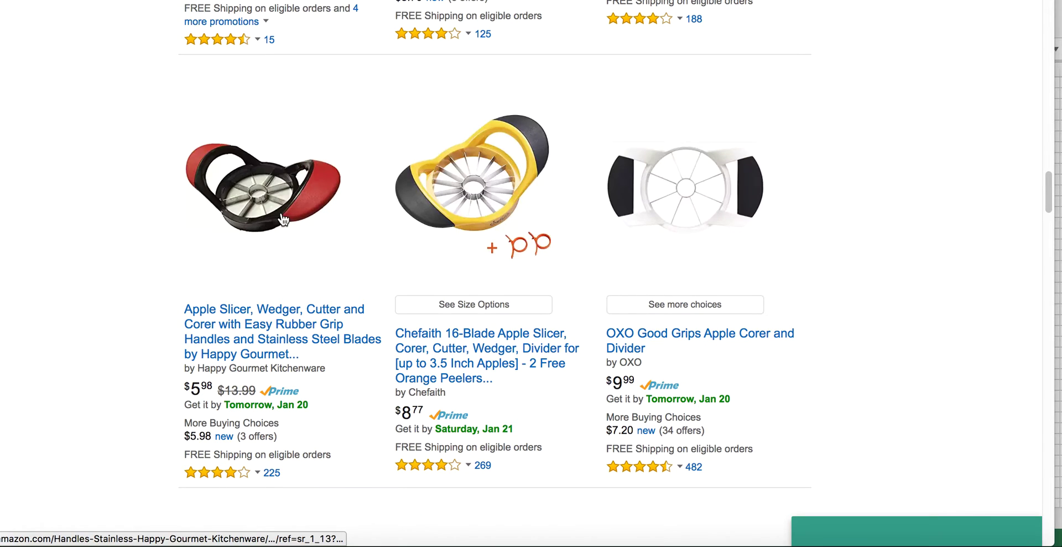
scroll(300, 227, "up", 20)
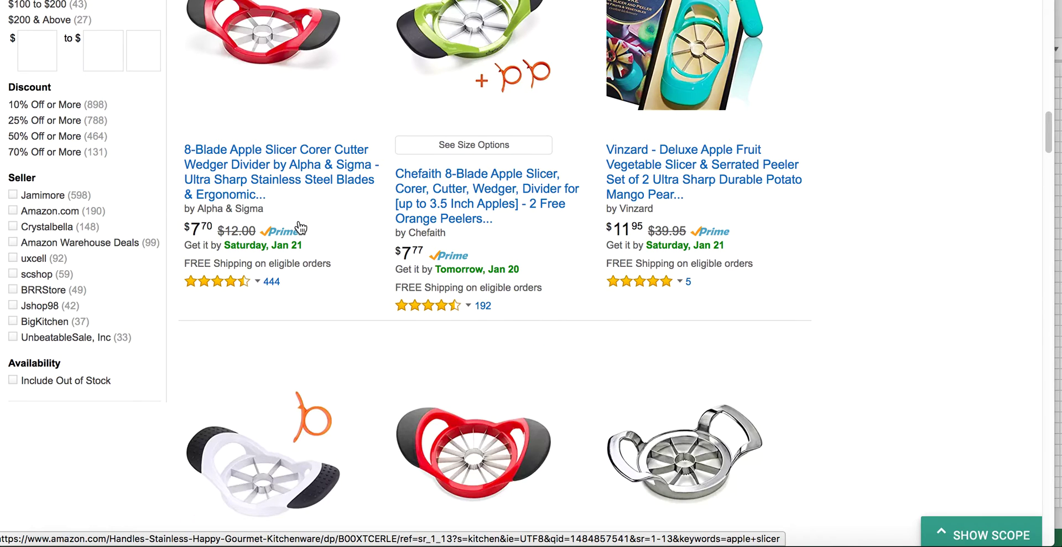
left_click(973, 532)
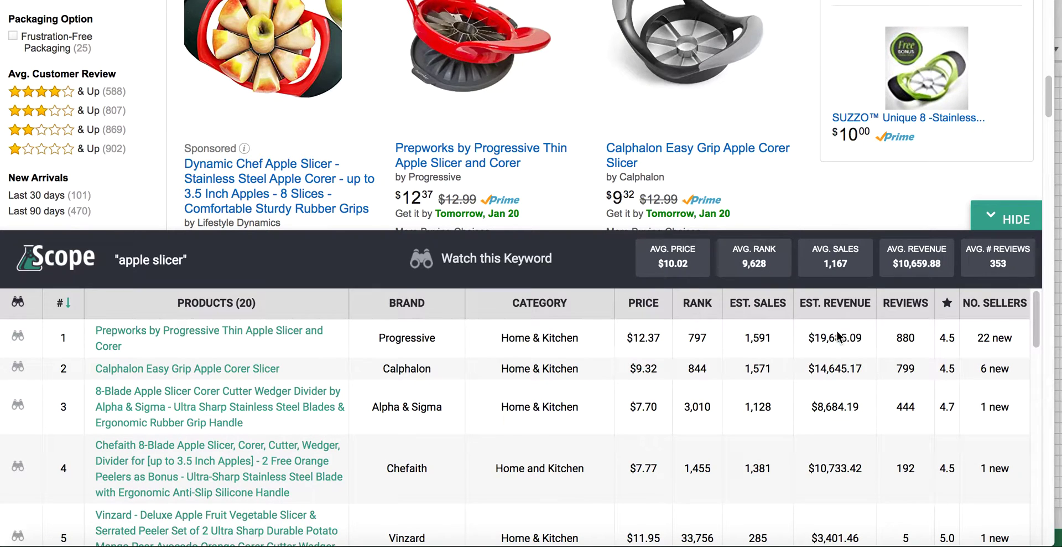
- Open the Prepworks Progressive apple slicer in Scope, showing 1,591 monthly sales and its ranked keywords
scroll(748, 238, "up", 2)
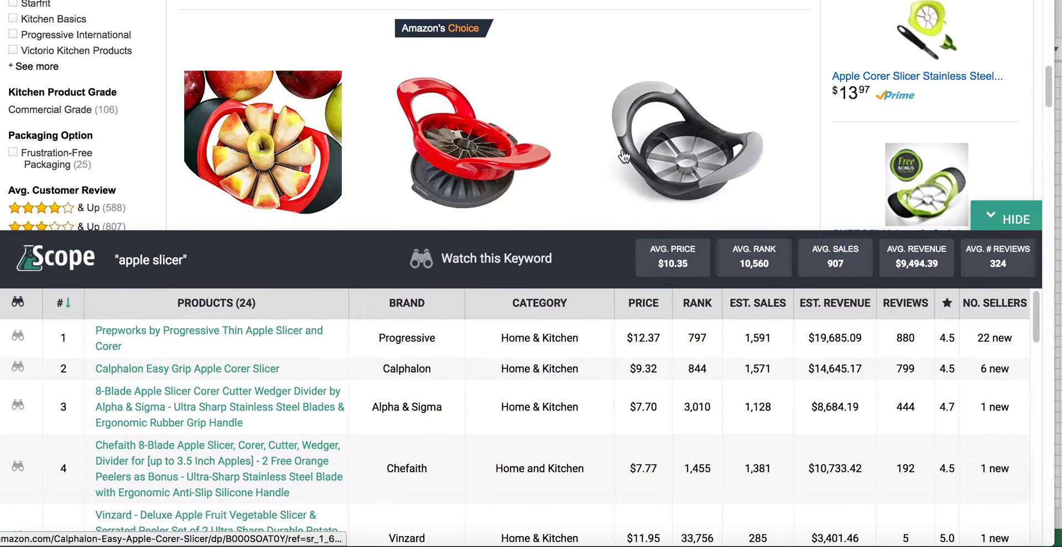
scroll(622, 160, "up", 3)
scroll(622, 161, "down", 5)
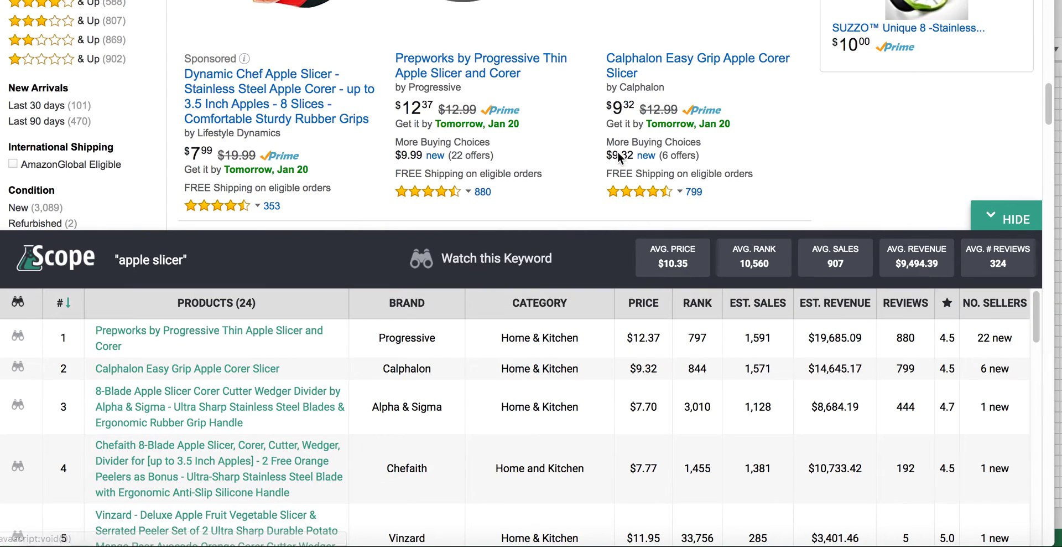
scroll(536, 160, "down", 3)
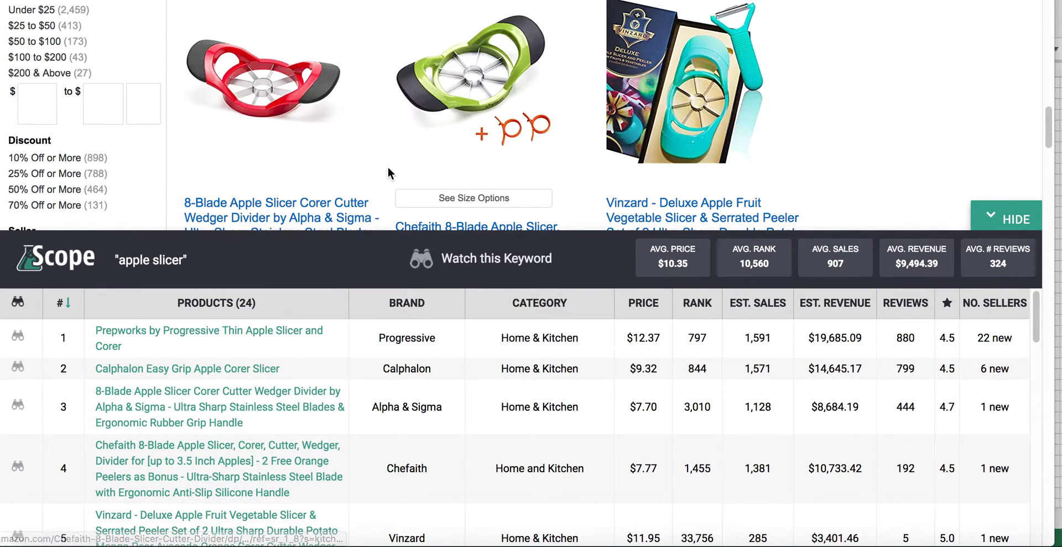
scroll(387, 167, "up", 5)
scroll(389, 167, "down", 2)
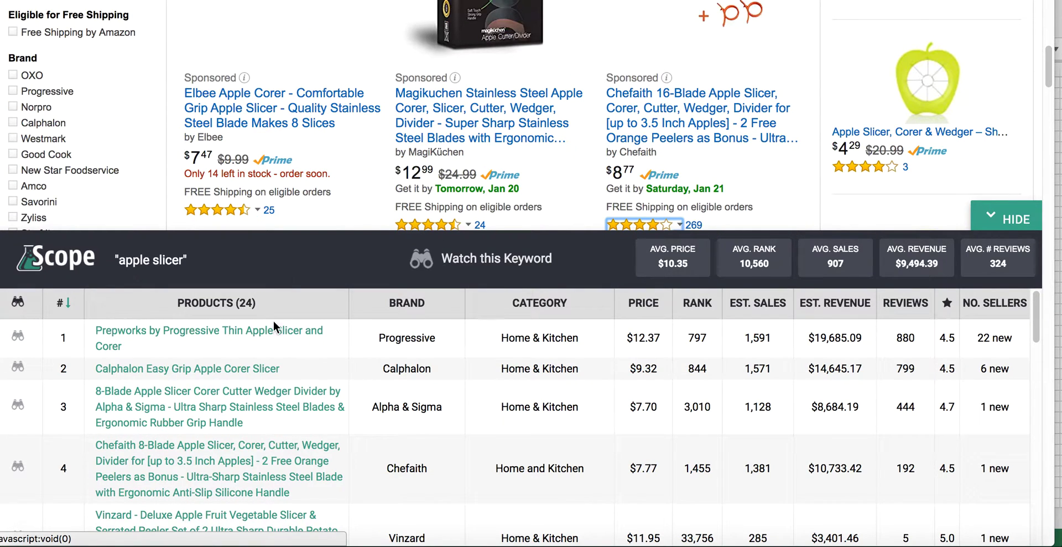
left_click(278, 332)
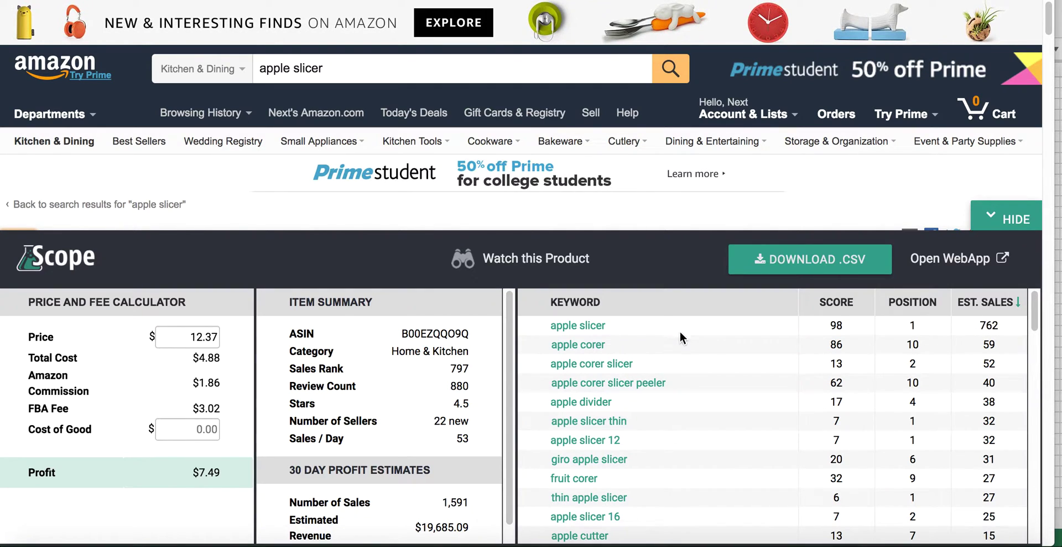
- Scroll the Prepworks slicer's Scope keyword table down to the zero-sales terms and back up
scroll(719, 429, "down", 15)
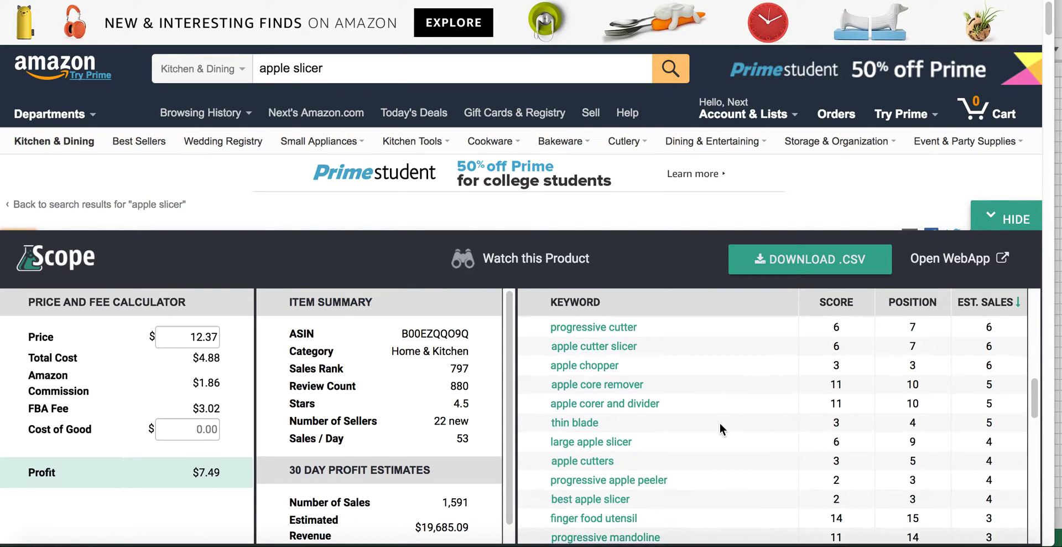
scroll(719, 422, "down", 3)
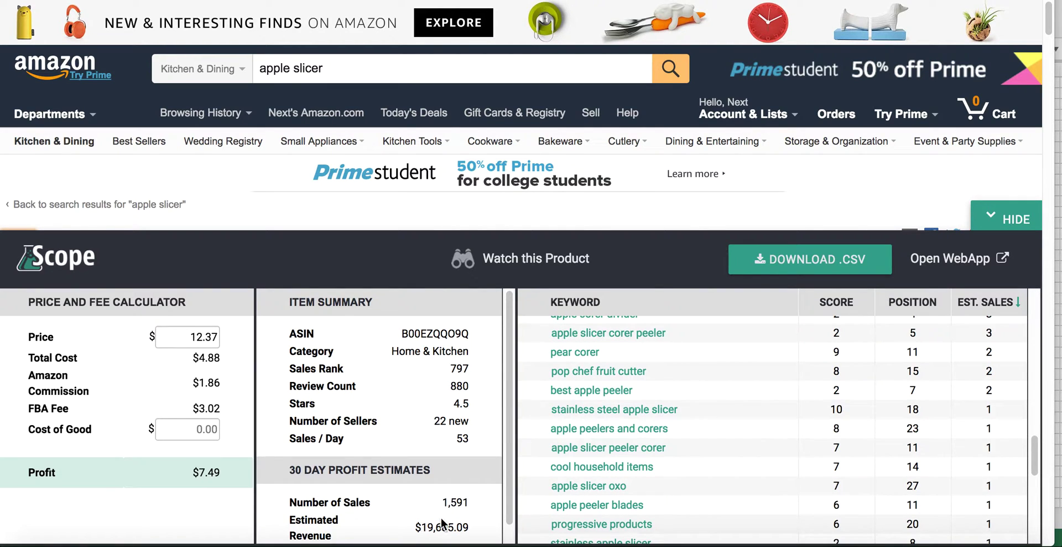
scroll(664, 417, "down", 10)
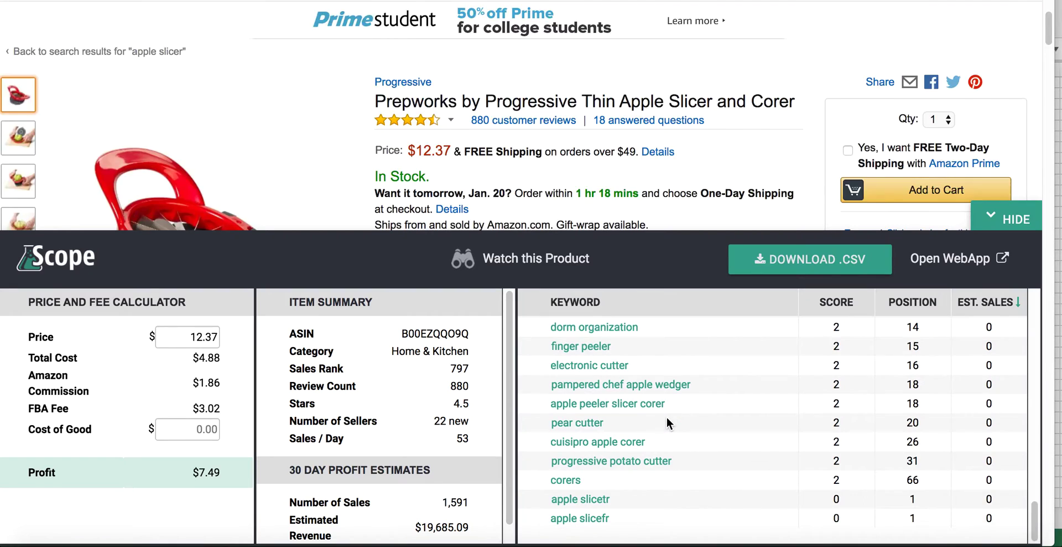
scroll(666, 416, "up", 10)
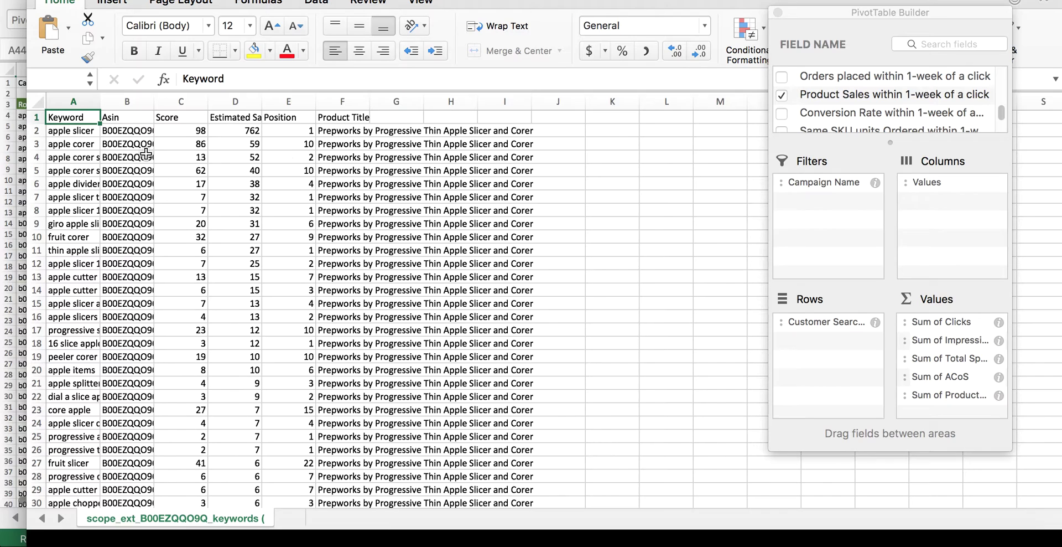
- Copy the 55 keywords in A2:A56 of the Prepworks keyword CSV and return to the browser
left_click(81, 131)
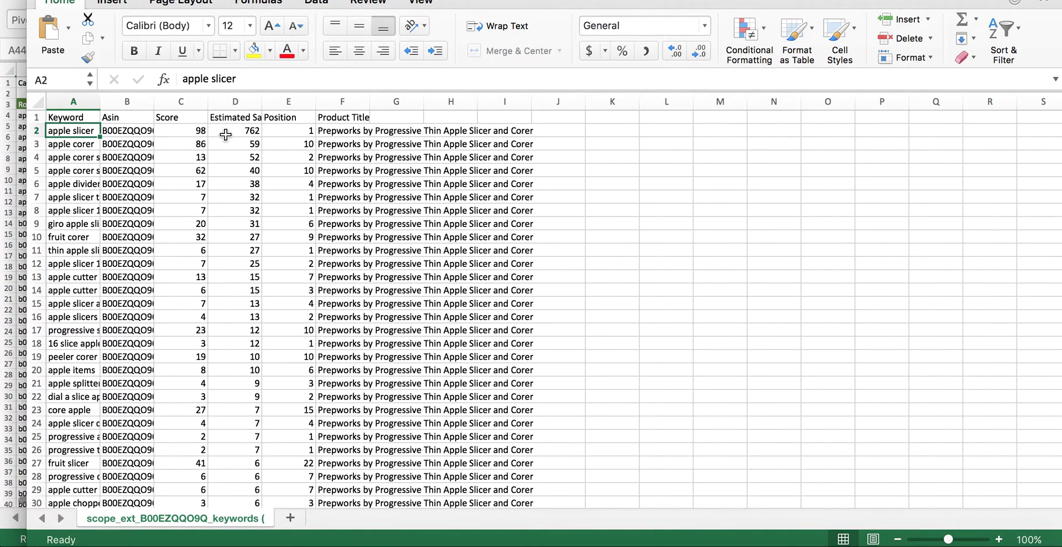
left_click_drag(80, 131, 77, 303)
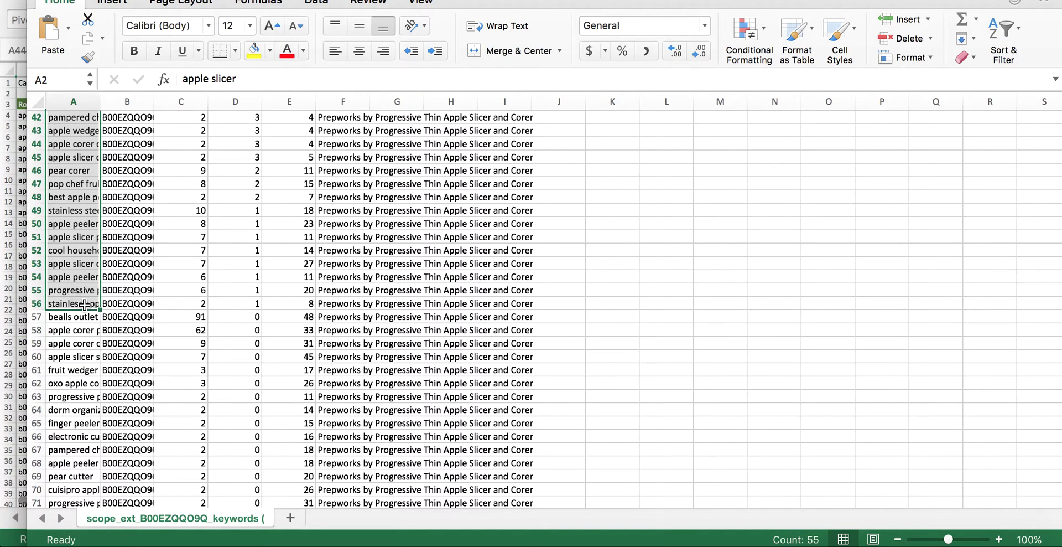
key("super+c")
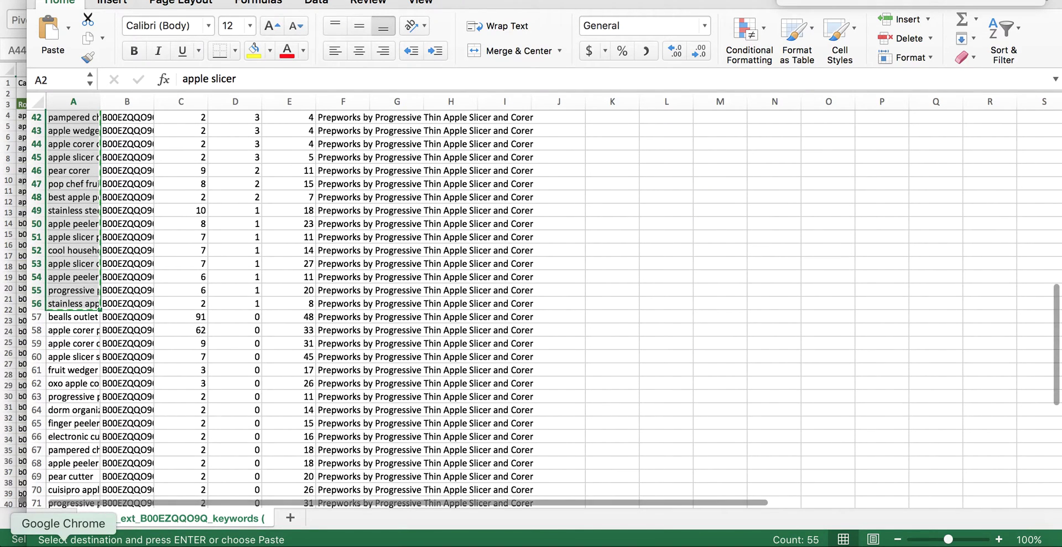
left_click(64, 545)
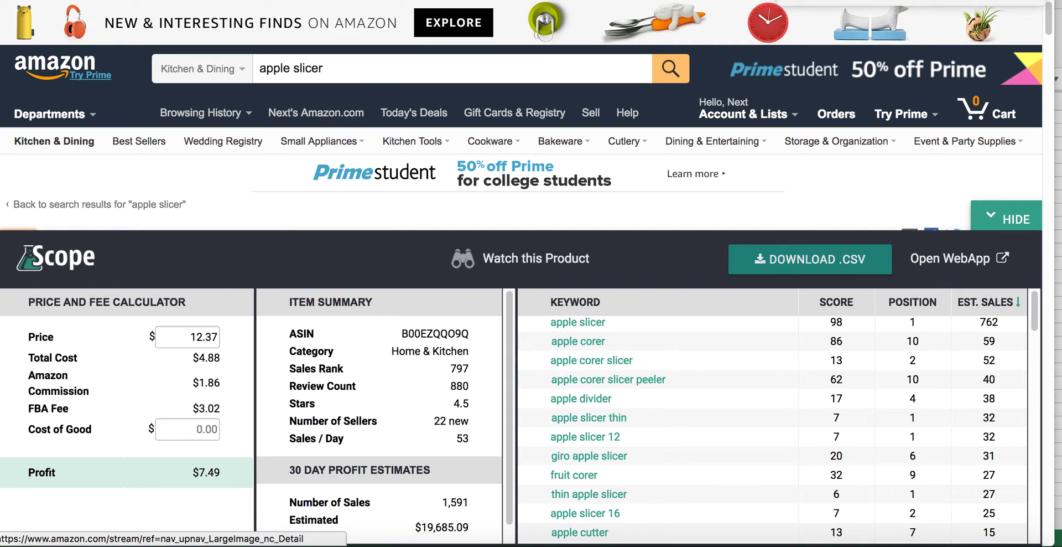
- In the Seller Central ad group, choose Provide your own keywords with Exact match type
key("ctrl+Tab")
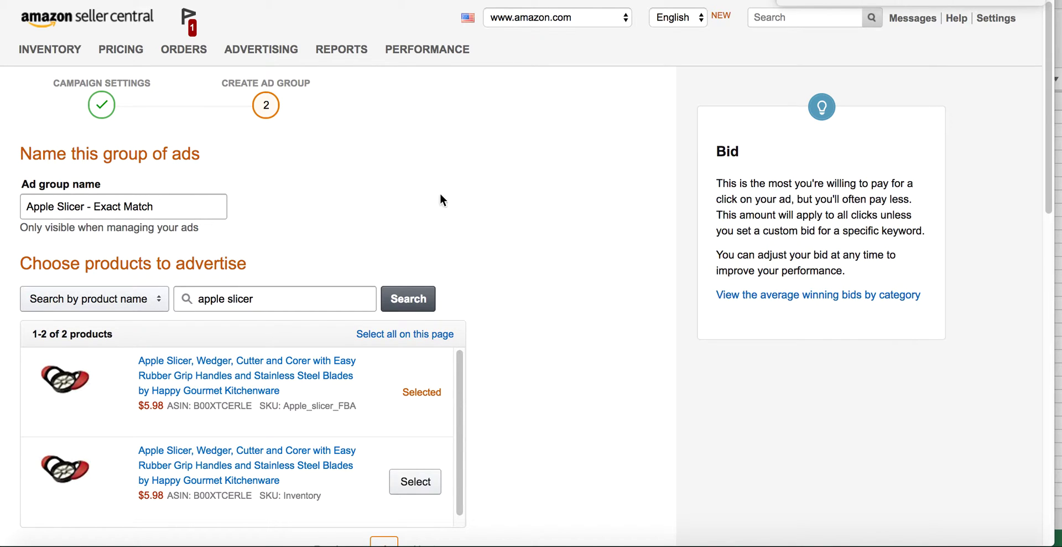
scroll(466, 196, "down", 1)
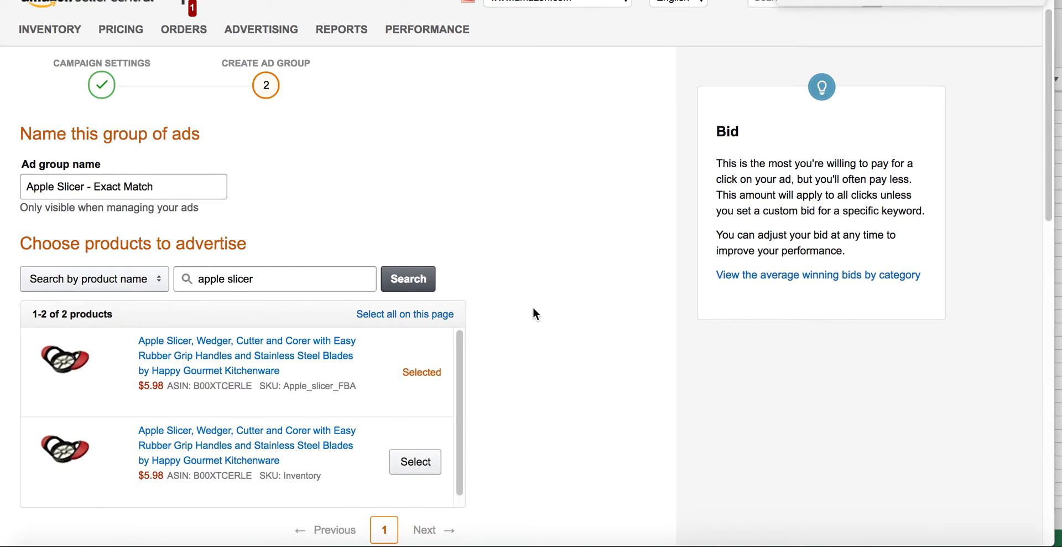
scroll(535, 304, "down", 10)
scroll(523, 300, "up", 2)
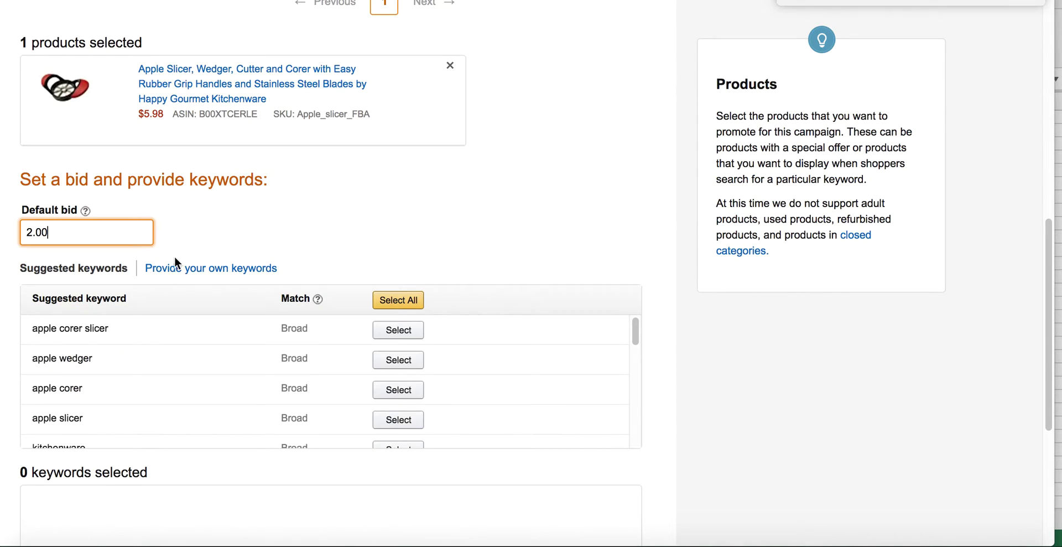
left_click(177, 269)
left_click(540, 294)
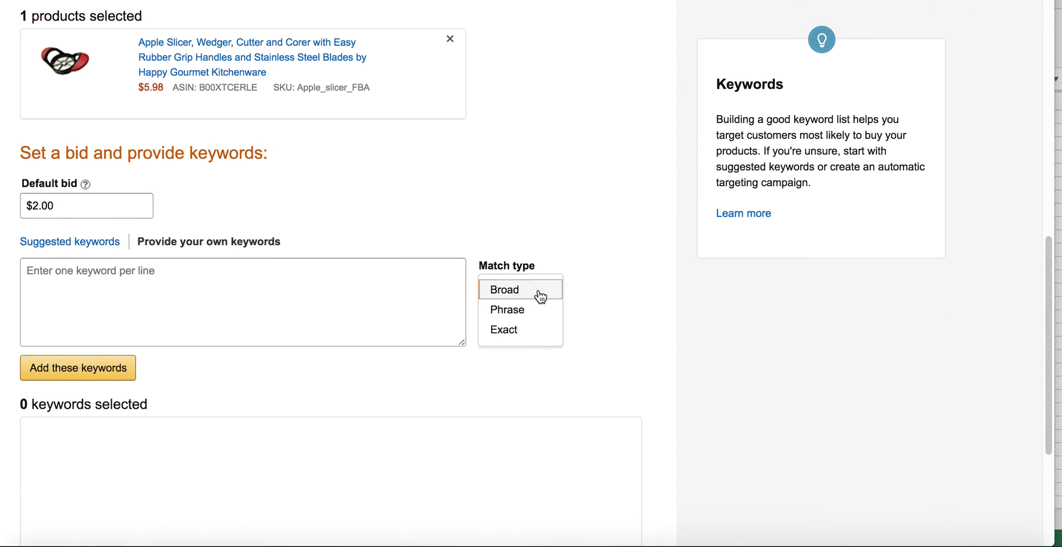
left_click(539, 330)
- Paste the 55 copied keywords and add them as Exact-match keywords at $2.00 bids
left_click(333, 313)
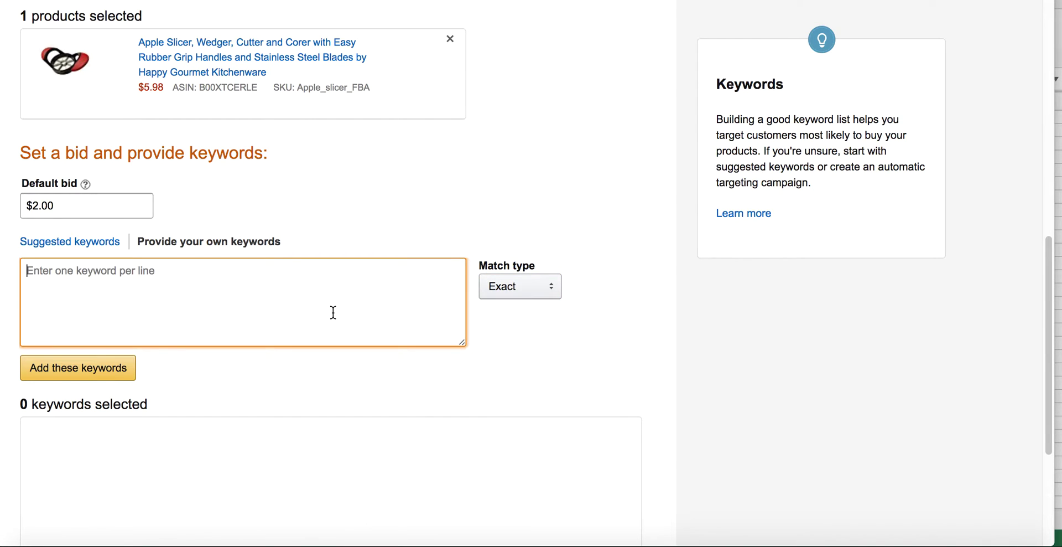
key("ctrl+v")
left_click(98, 376)
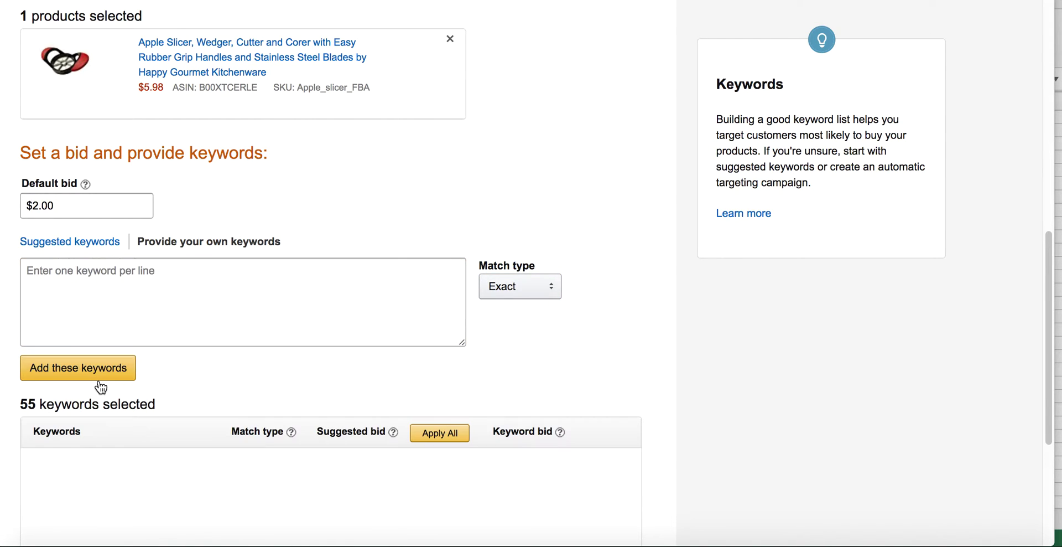
scroll(238, 390, "down", 3)
left_click_drag(22, 321, 39, 322)
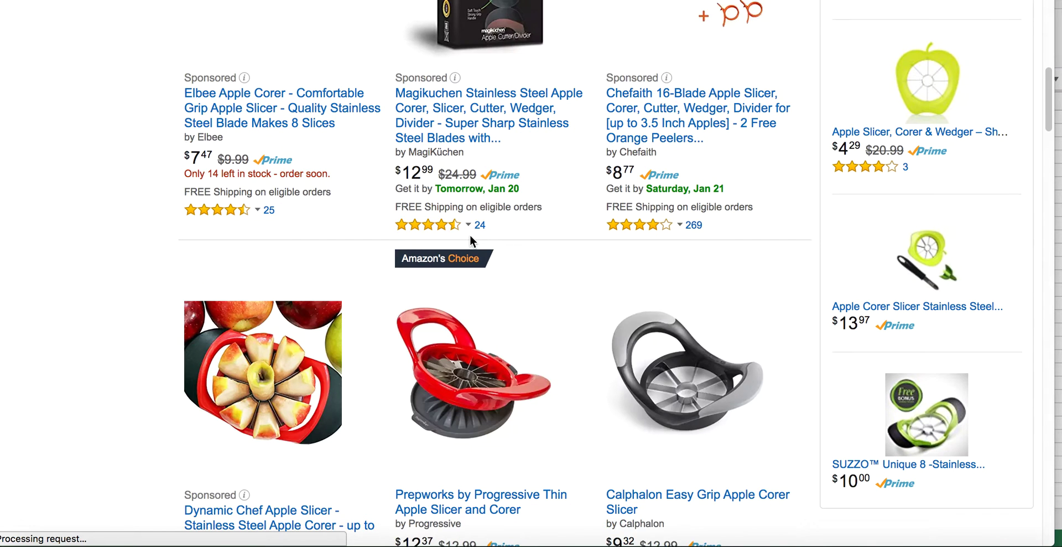
- Open the Calphalon Easy Grip Apple Corer Slicer (B000SOAT0Y) and review its Scope keyword table
scroll(470, 234, "down", 2)
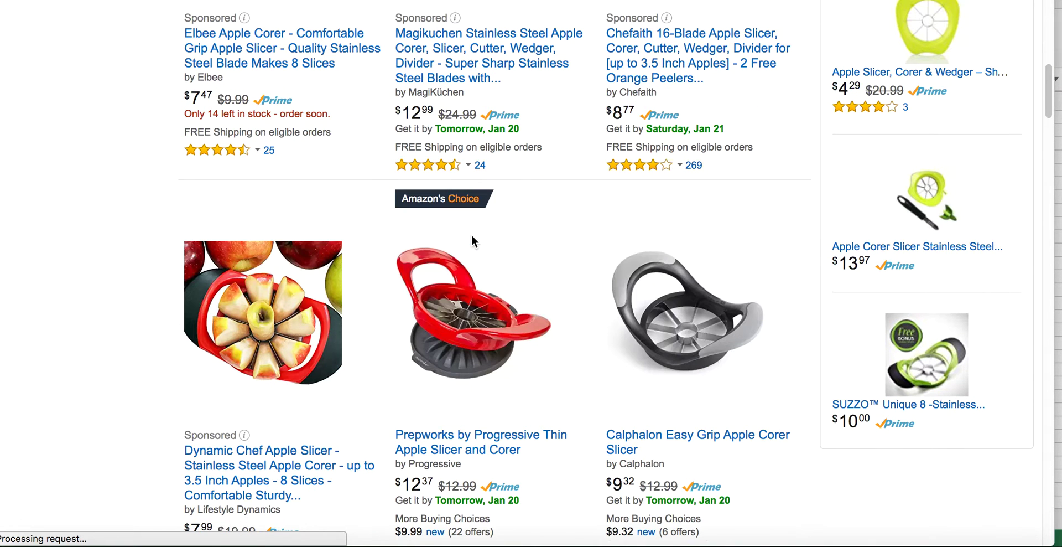
left_click(687, 343)
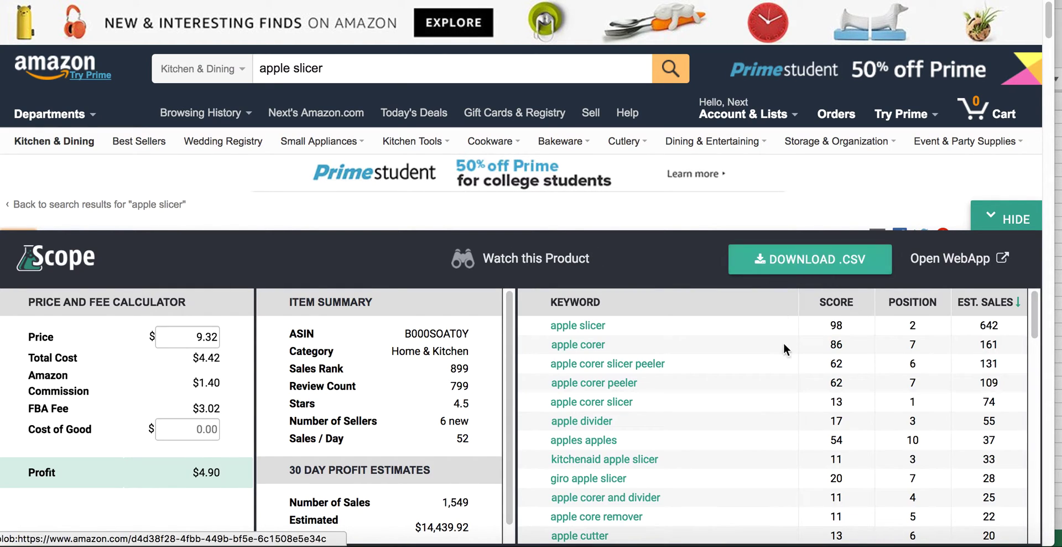
scroll(791, 354, "down", 1)
scroll(795, 356, "down", 10)
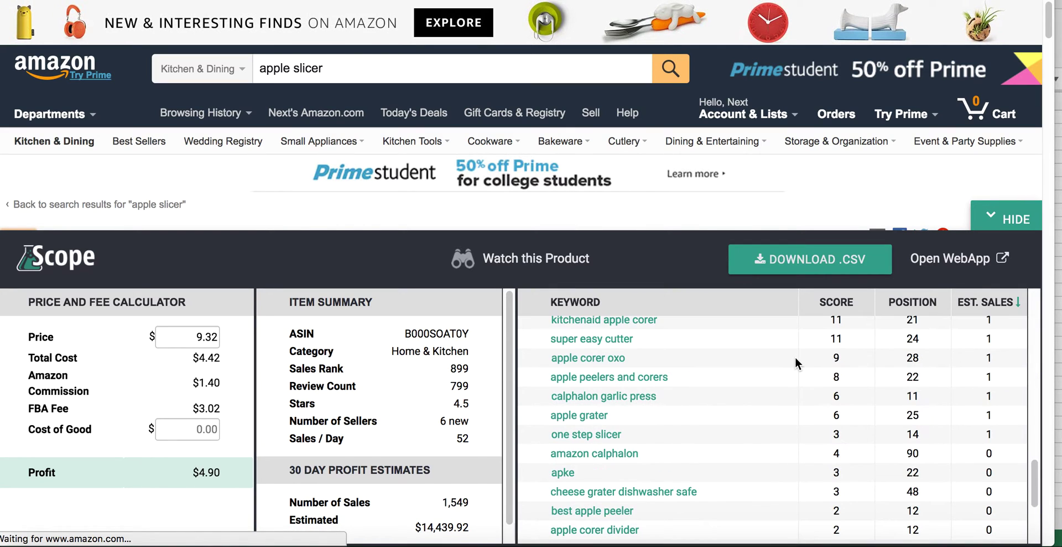
scroll(796, 357, "up", 10)
scroll(796, 357, "down", 10)
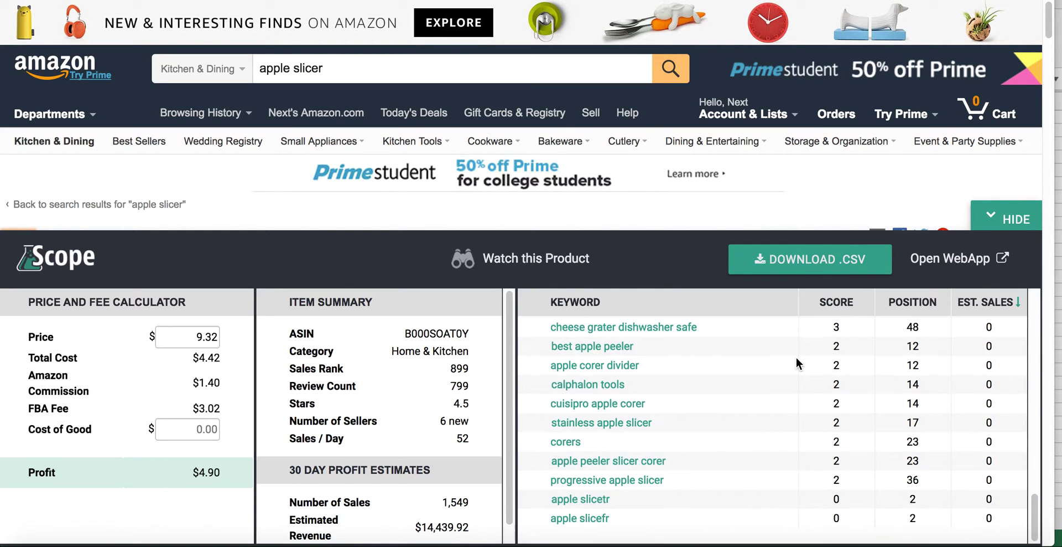
scroll(795, 357, "up", 10)
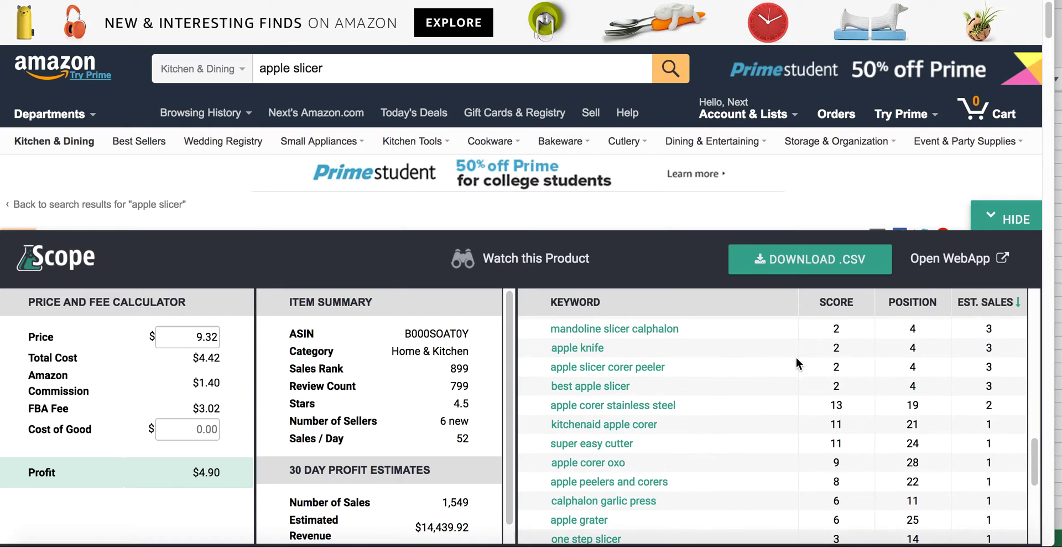
scroll(896, 407, "down", 9)
scroll(993, 411, "up", 8)
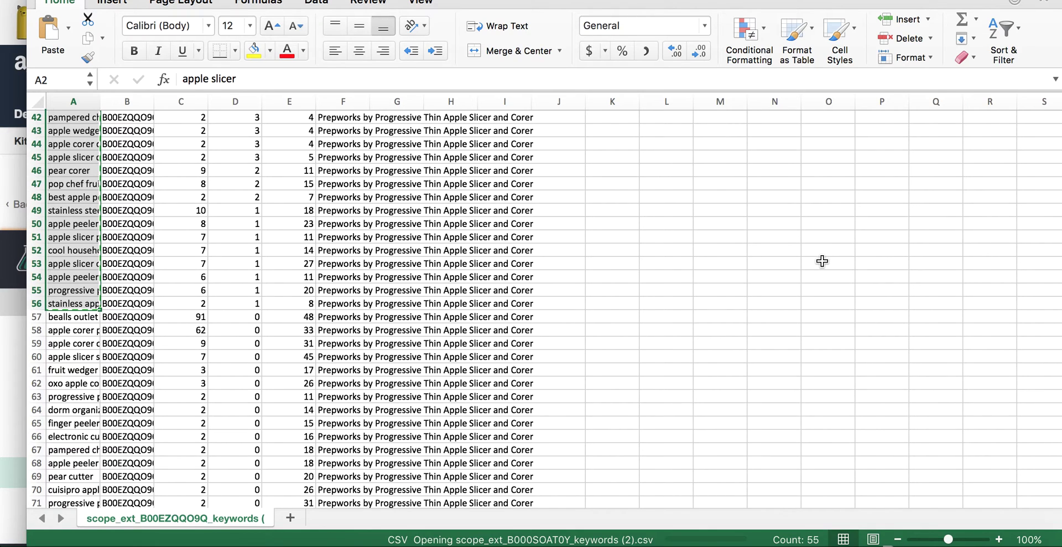
- Copy the top 50 keywords, A2:A51, from the Calphalon keyword CSV and return to Chrome
key("super+n")
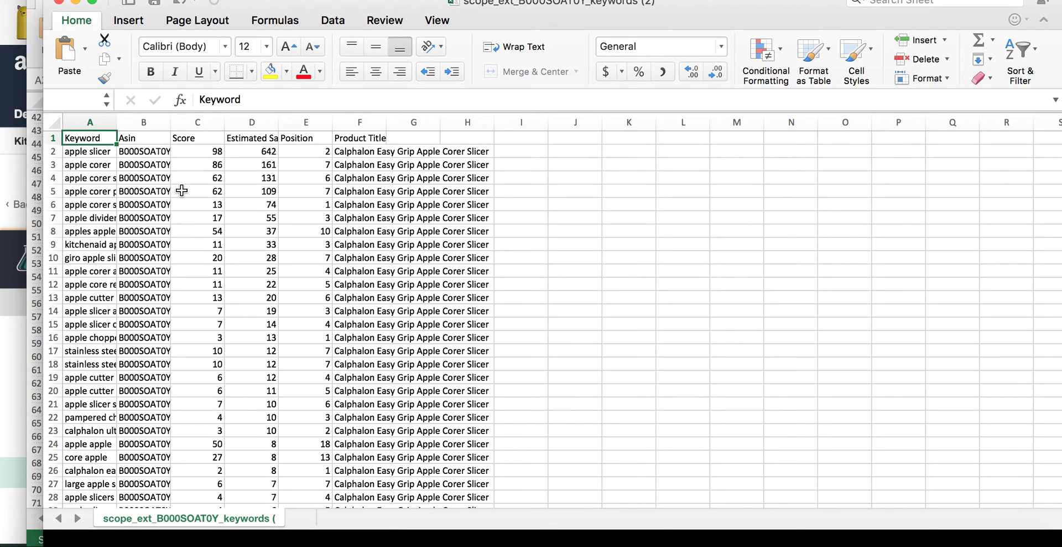
left_click(97, 151)
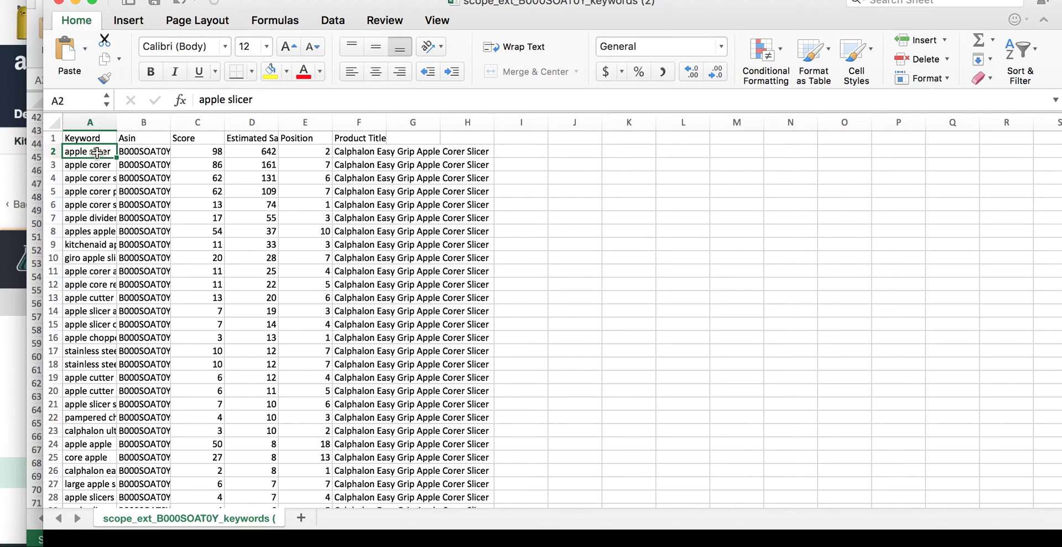
key("super+shift+Down")
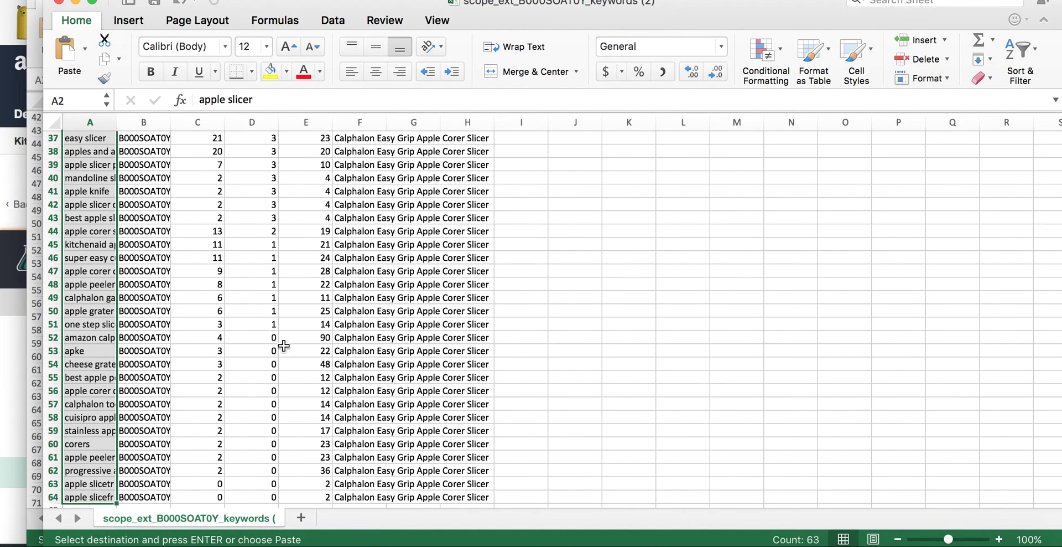
left_click_drag(109, 323, 98, 151)
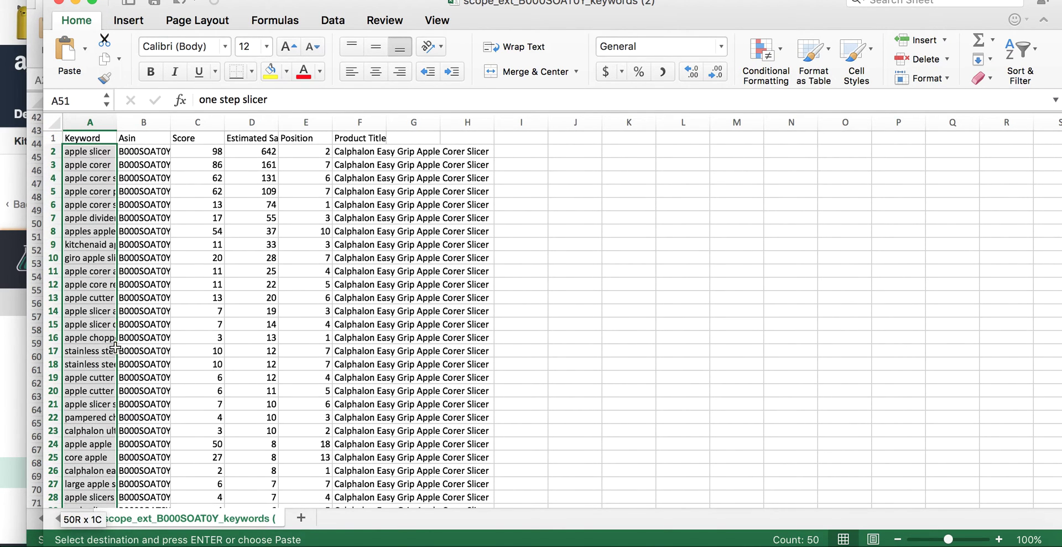
left_click(86, 537)
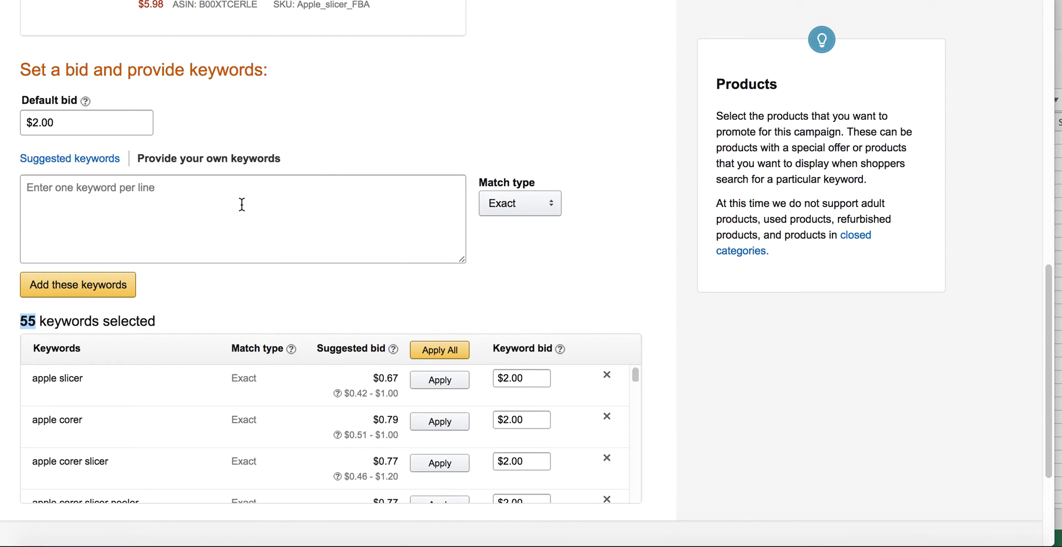
- Paste the copied Calphalon keywords and add them to the exact-match ad group
left_click(242, 204)
key("super+v")
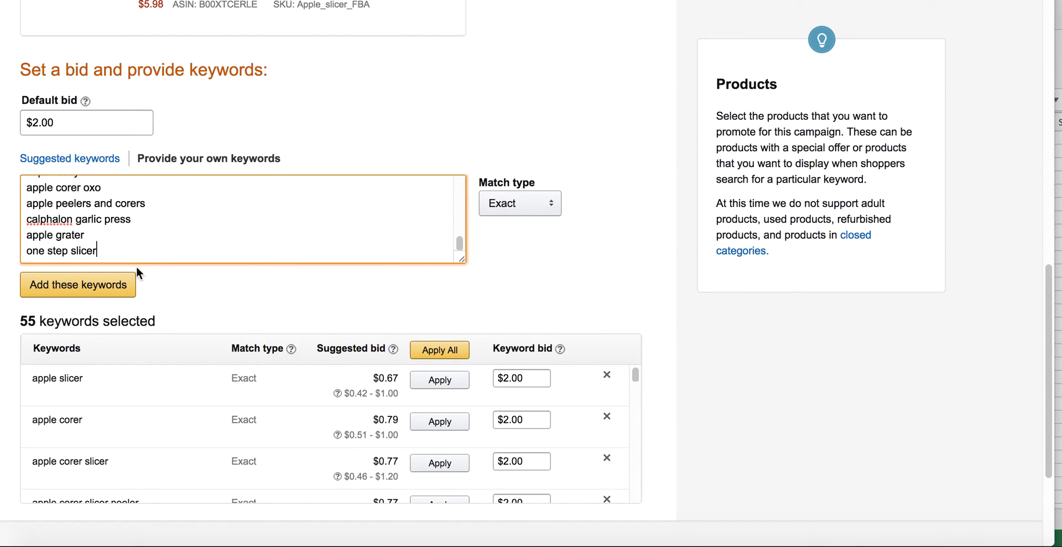
left_click(123, 285)
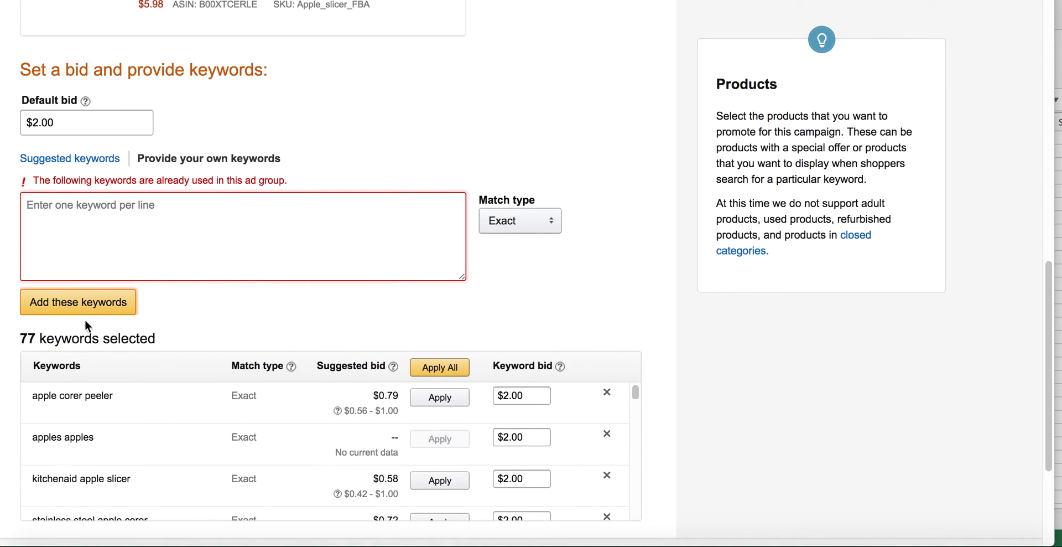
- Highlight the new 77-keyword count, then return to Excel's search-term pivot table workbook
left_click_drag(14, 344, 35, 343)
left_click(36, 342)
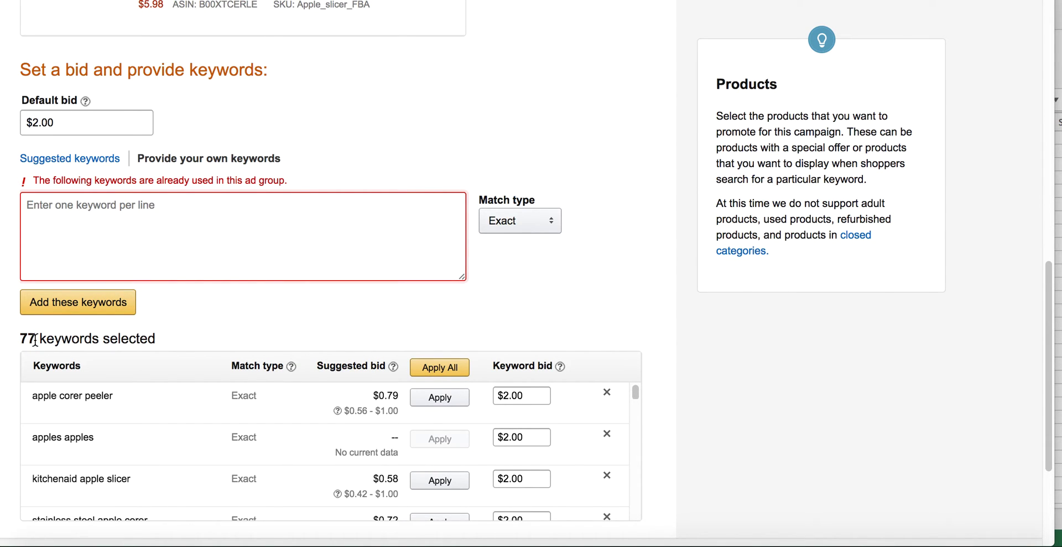
left_click(659, 539)
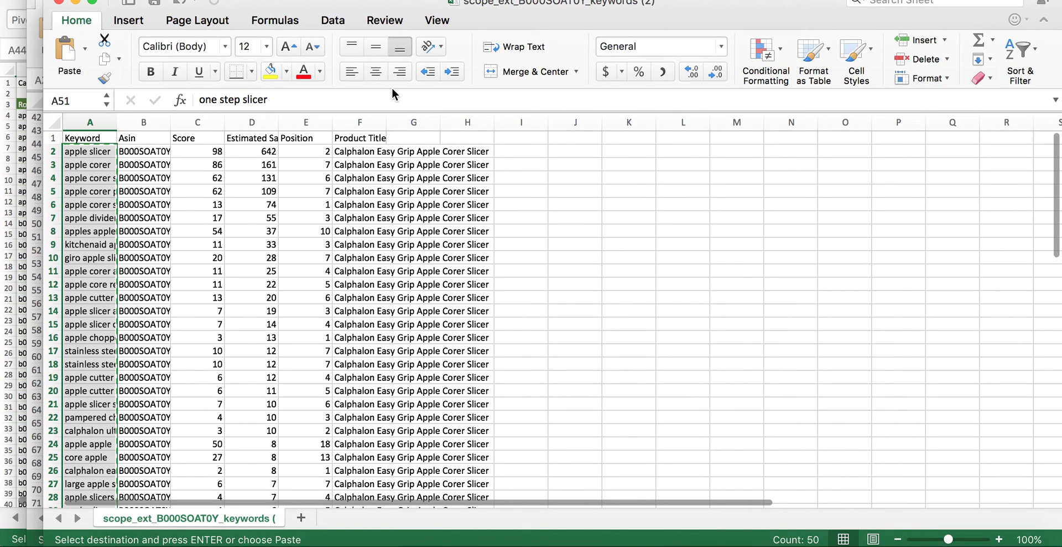
key("super+grave")
- Select the pivot table's apple search terms, apple core through apple wedger (A4:A13), then return to Seller Central
scroll(102, 227, "down", 4)
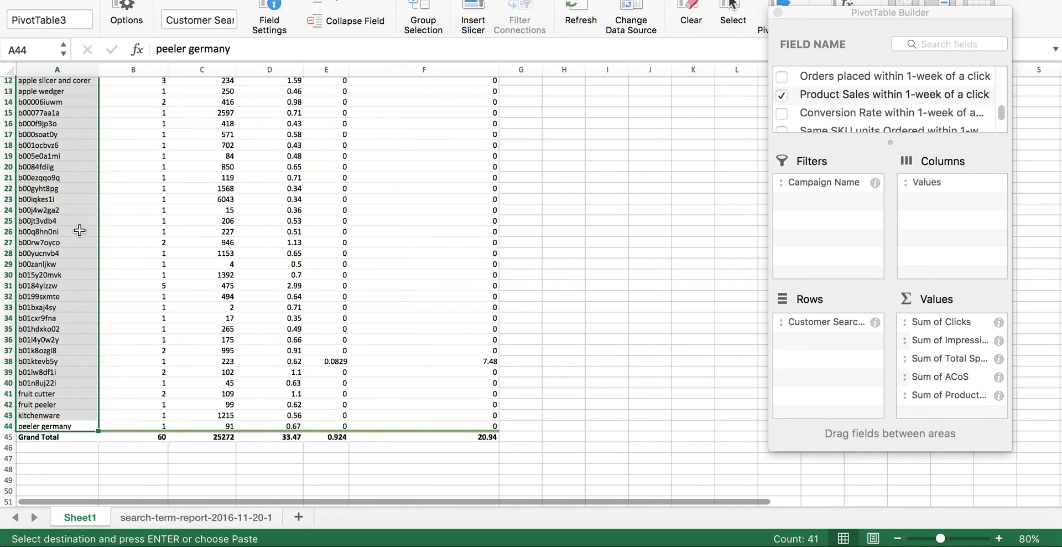
left_click(80, 230)
key("Up")
key("Up")
key("Up")
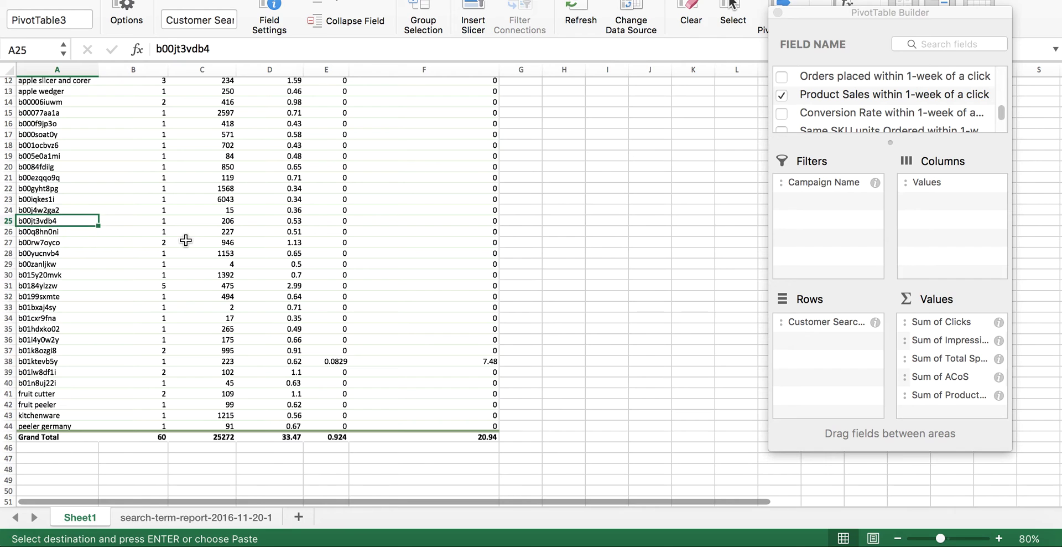
scroll(113, 242, "up", 3)
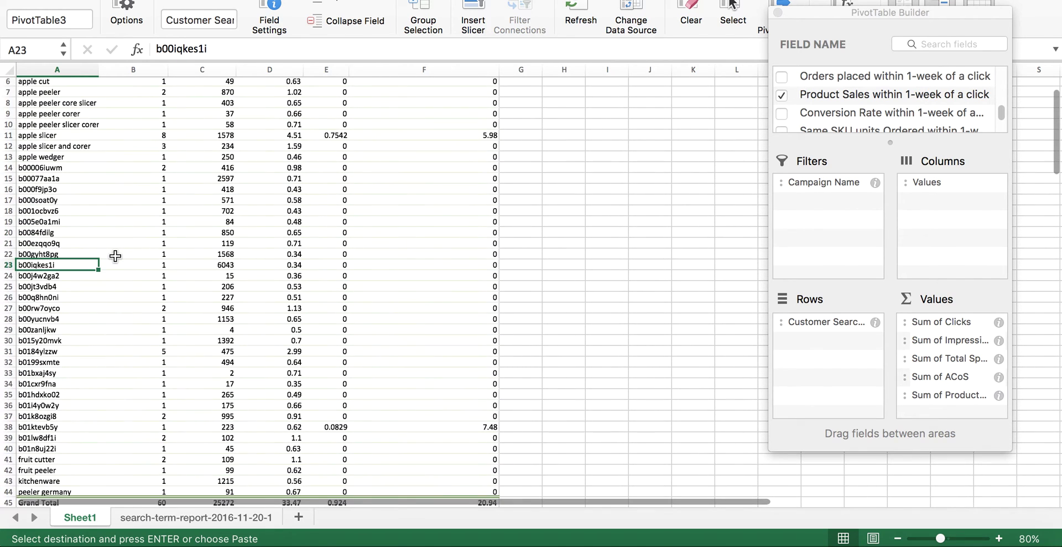
scroll(115, 256, "up", 3)
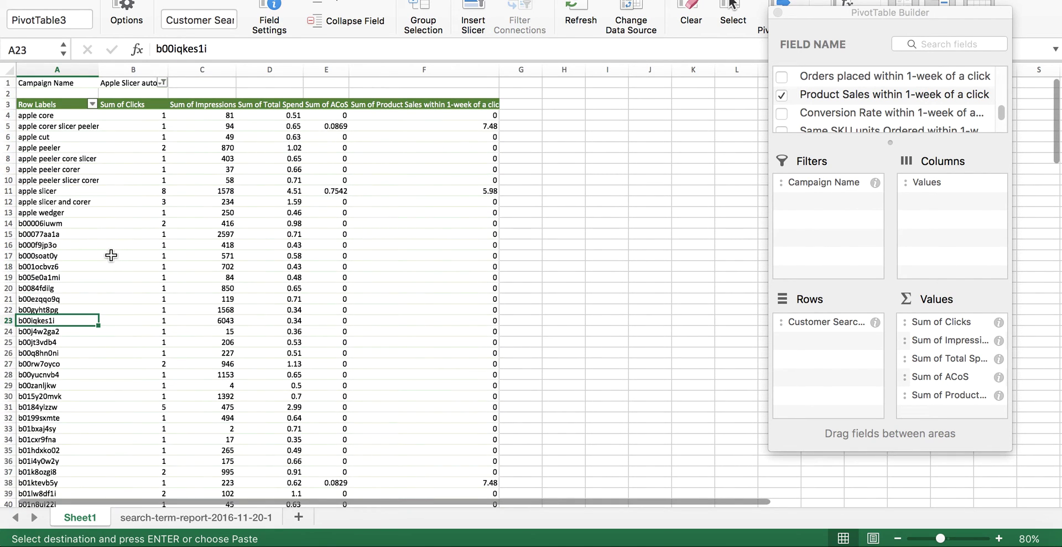
left_click_drag(84, 214, 72, 115)
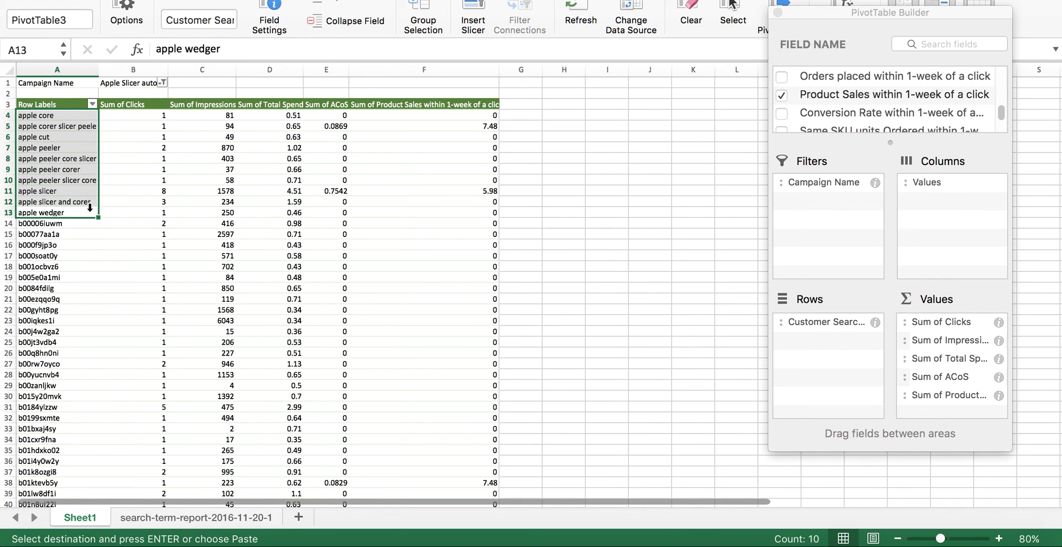
key("super+Tab")
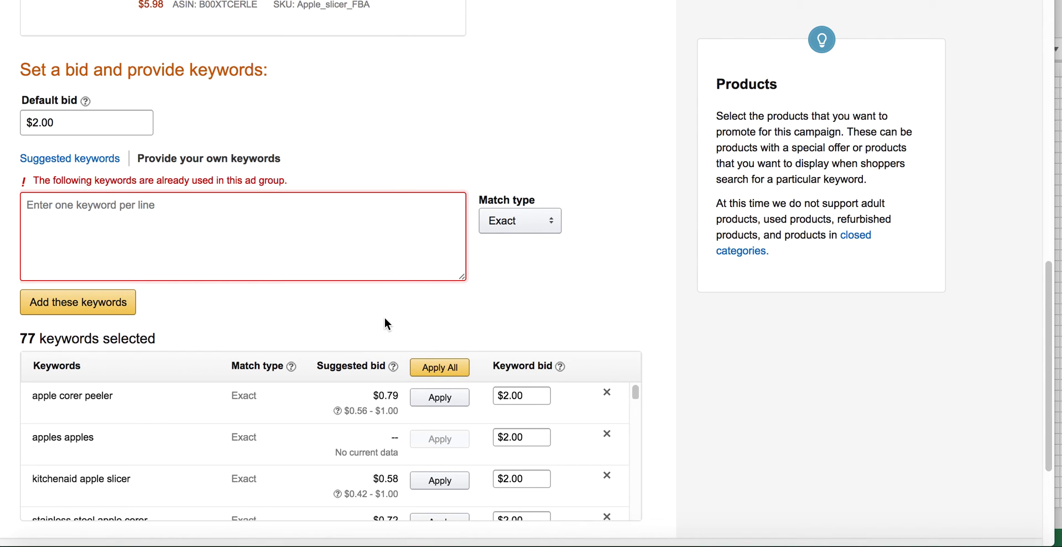